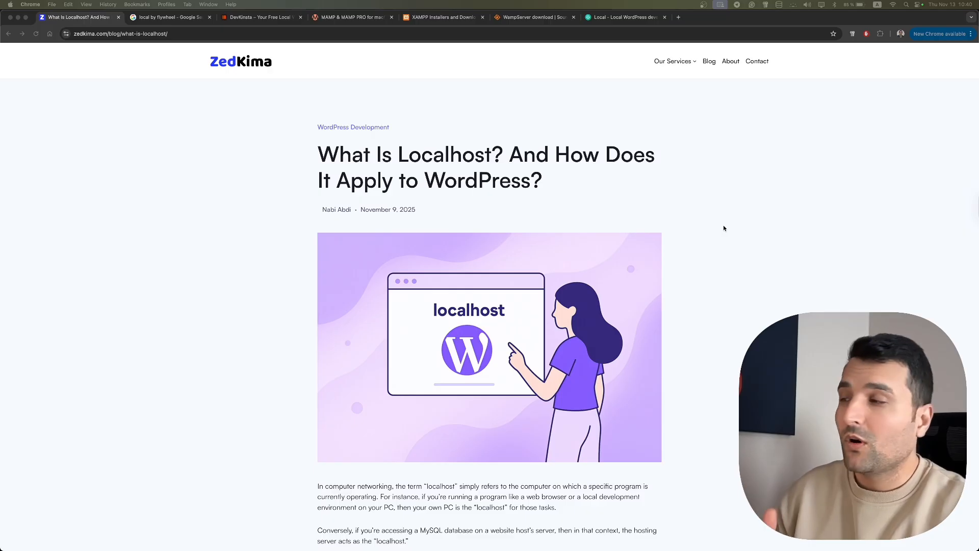
- Scroll the zedkima.com 'What is Localhost?' article down to its Table of Contents
scroll(723, 228, down, 2)
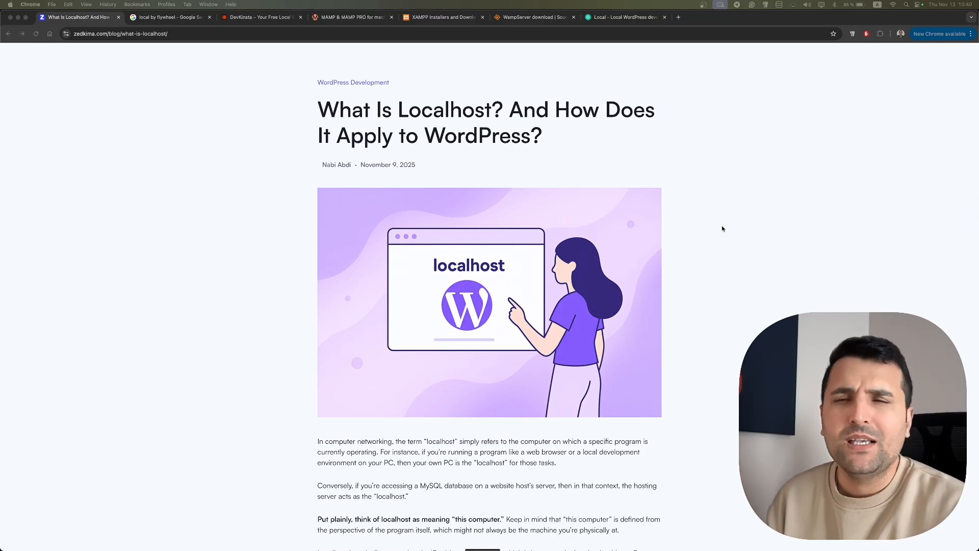
scroll(720, 228, down, 5)
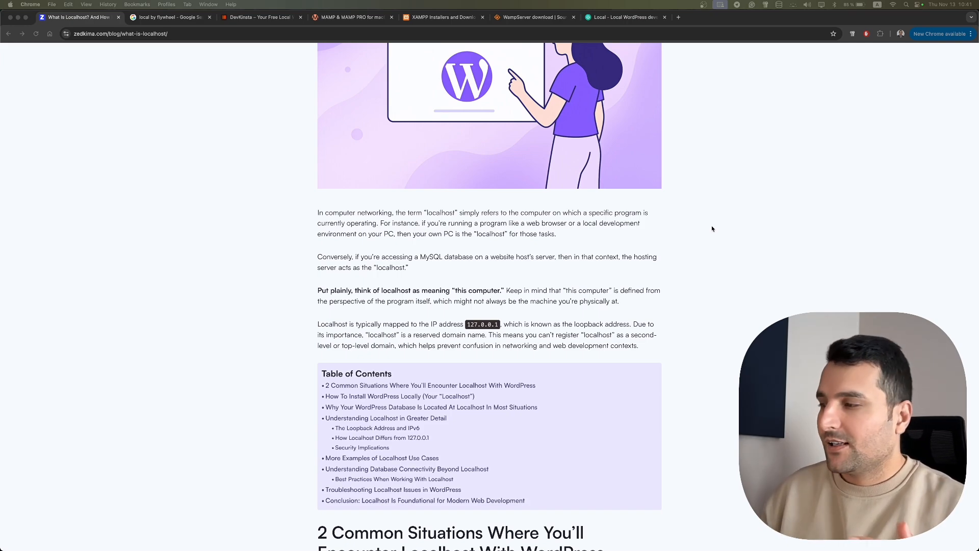
- Scroll further to the 'How To Install WordPress Locally' section listing DevKinsta, MAMP, XAMPP and WampServer
scroll(695, 222, down, 4)
scroll(692, 224, down, 7)
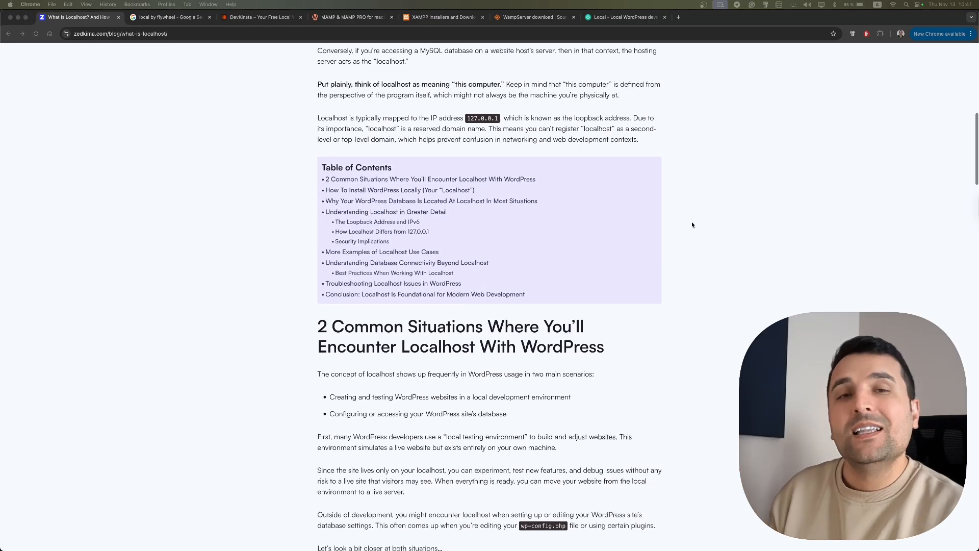
scroll(692, 224, down, 3)
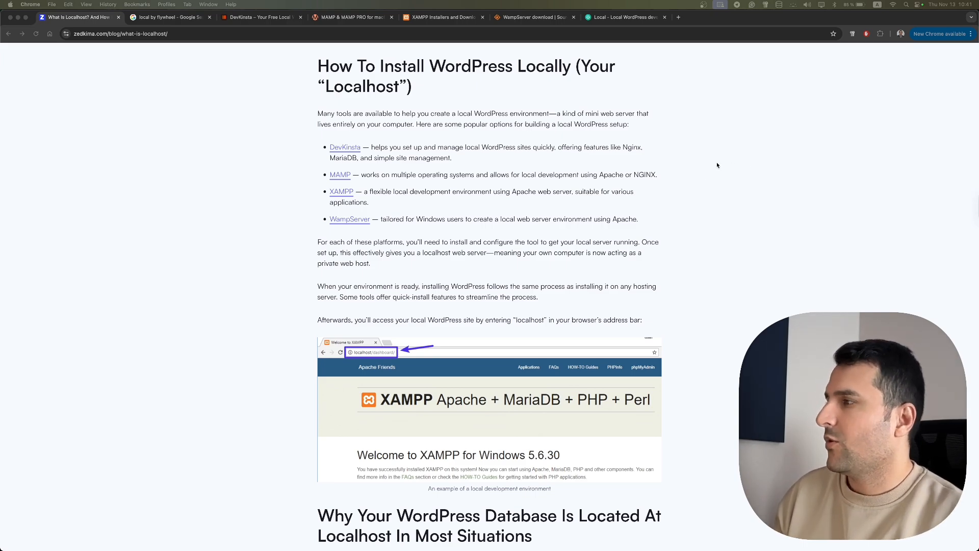
- Browse the DevKinsta, Local, MAMP, XAMPP and WampServer tabs, finishing on the localwp.com homepage
click(279, 19)
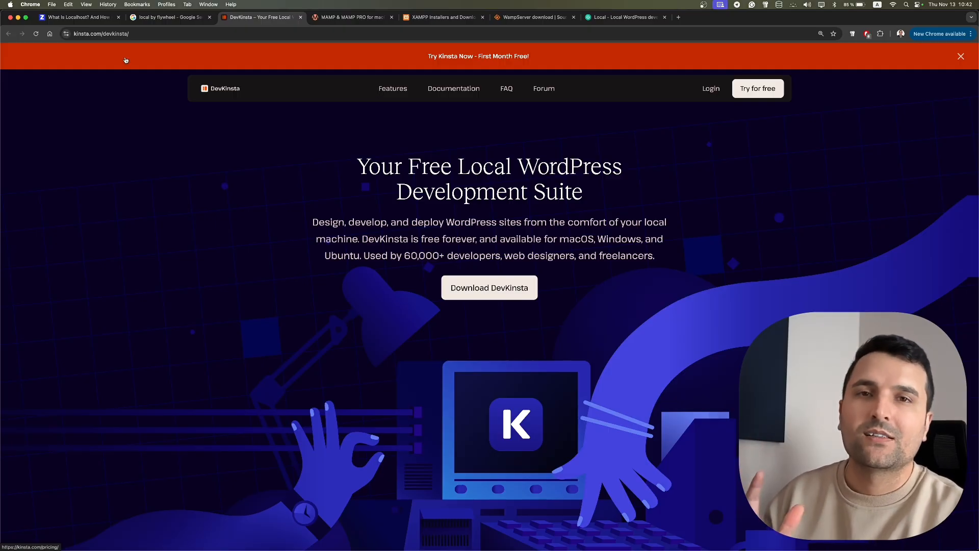
click(84, 20)
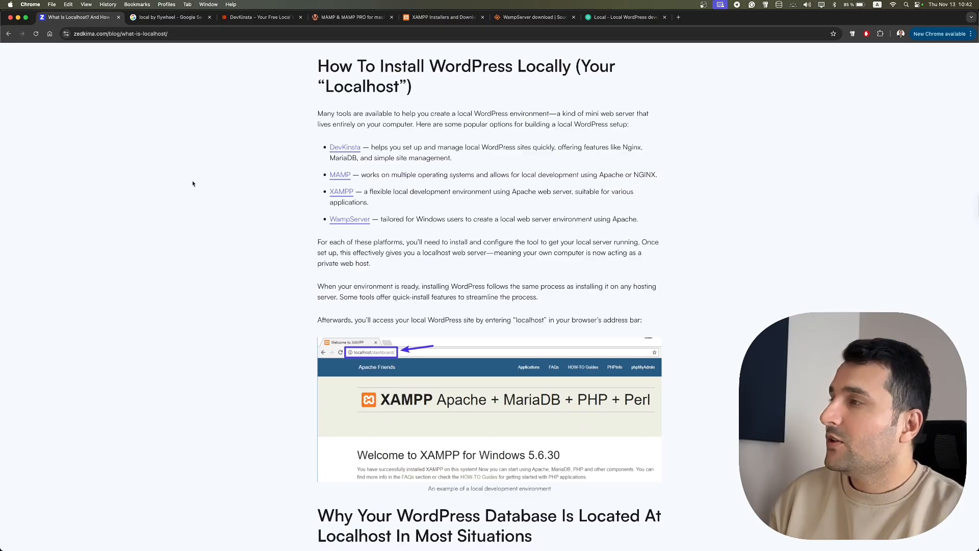
click(614, 19)
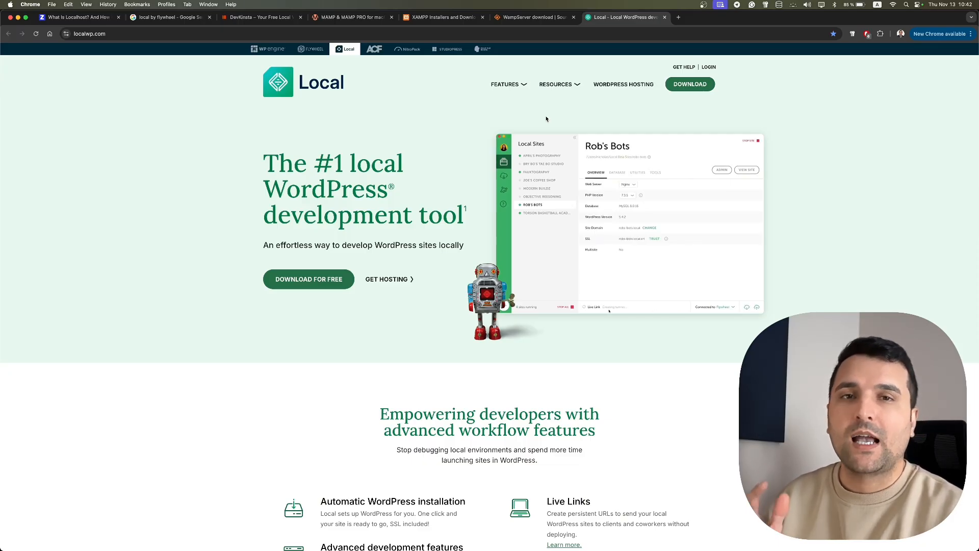
click(363, 17)
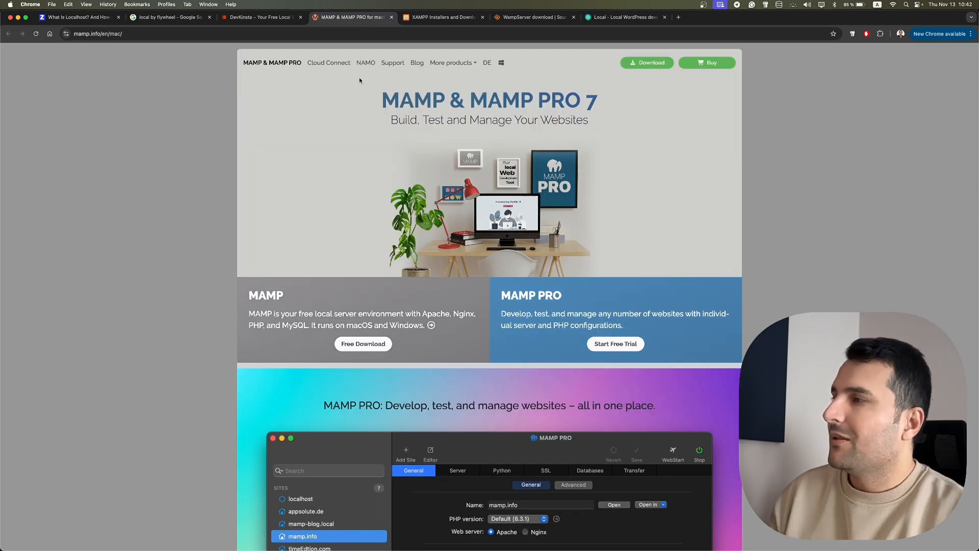
click(452, 19)
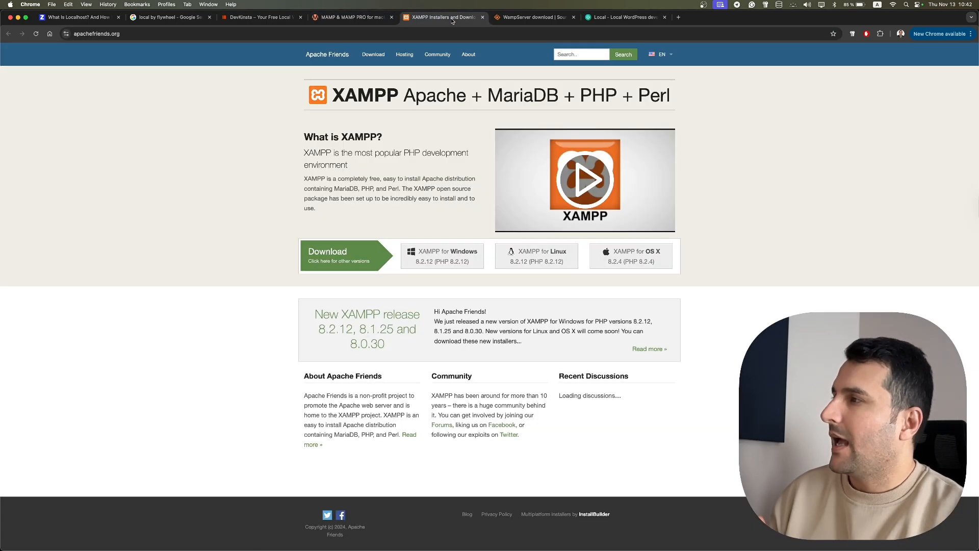
click(539, 19)
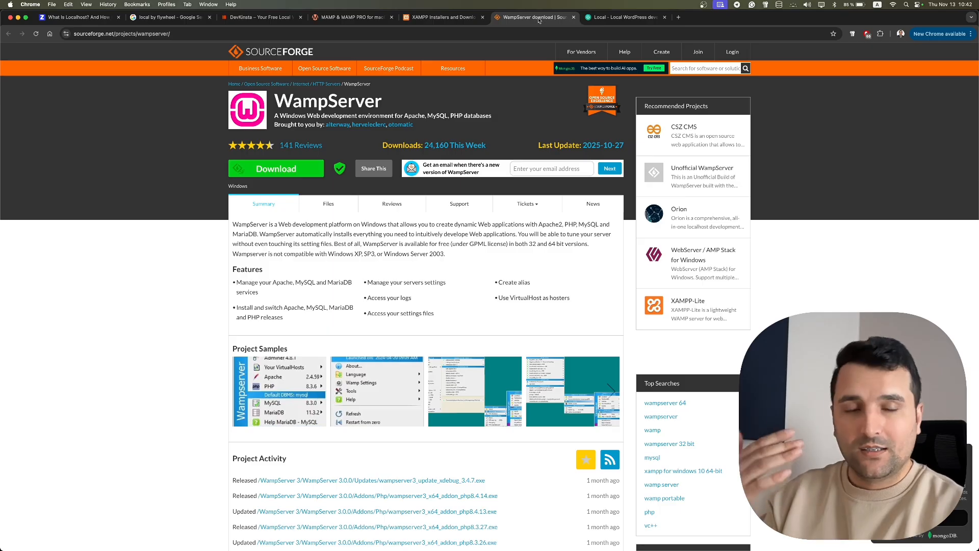
click(601, 21)
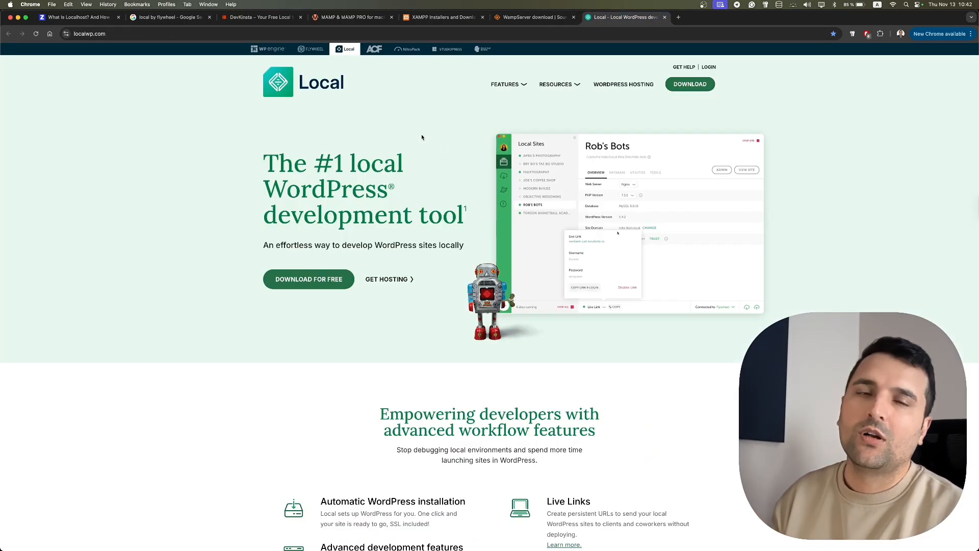
- Open Local's download form and choose Mac Apple Silicon as the platform
click(682, 90)
click(550, 181)
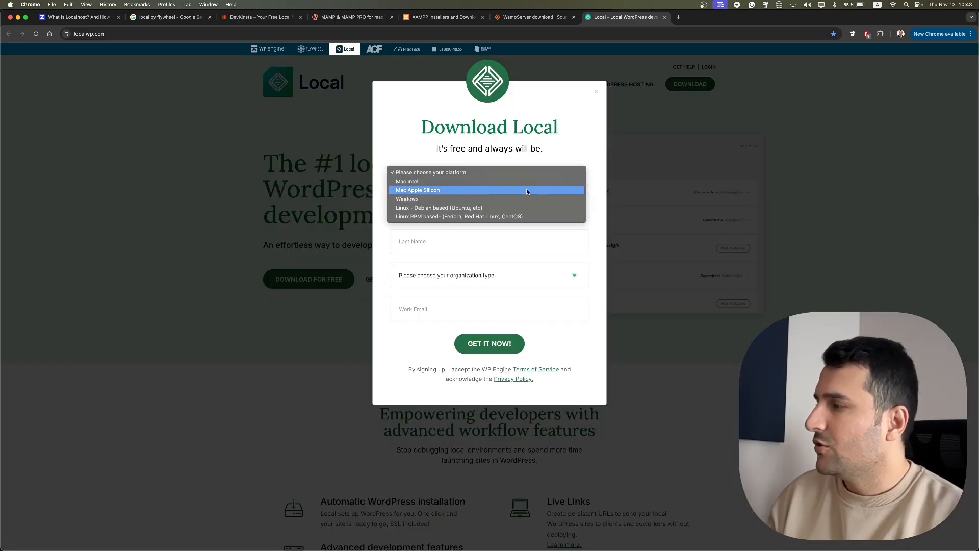
click(492, 192)
click(474, 179)
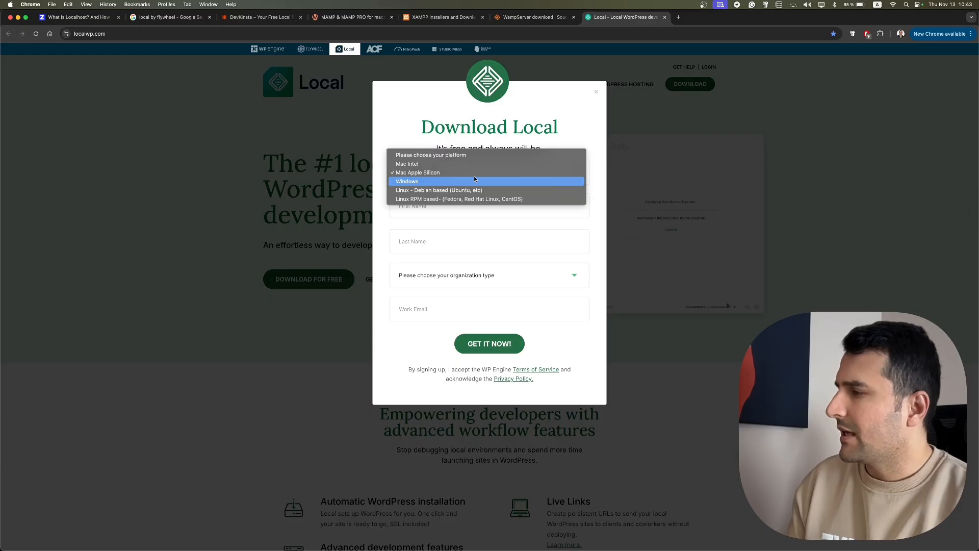
click(467, 230)
- Enter the user's first and last name and pick Agency as the organization type
click(470, 212)
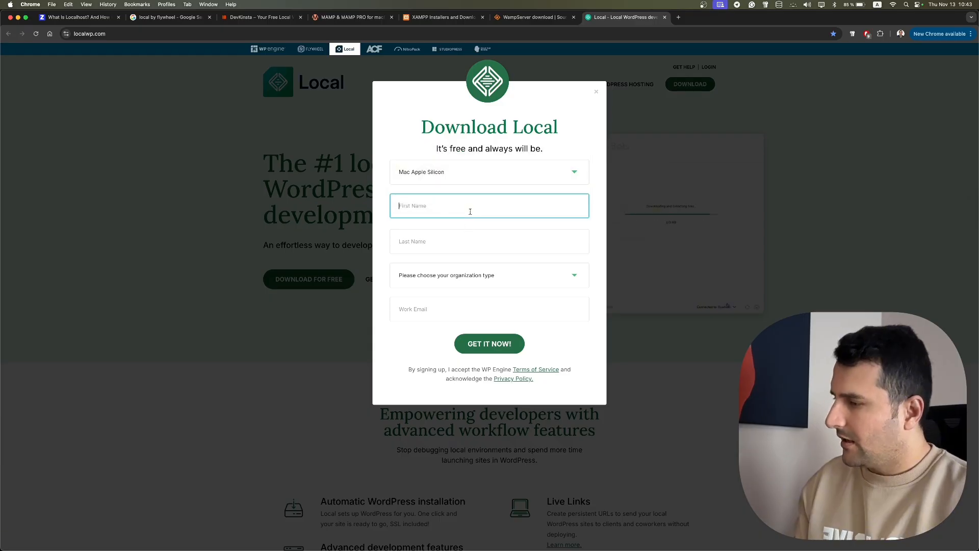
key(Tab)
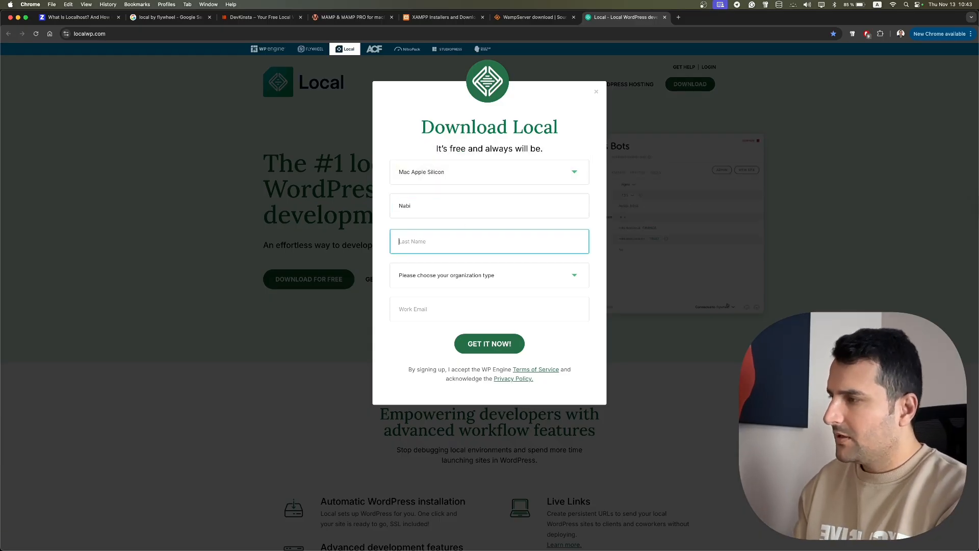
click(479, 275)
click(443, 282)
click(425, 313)
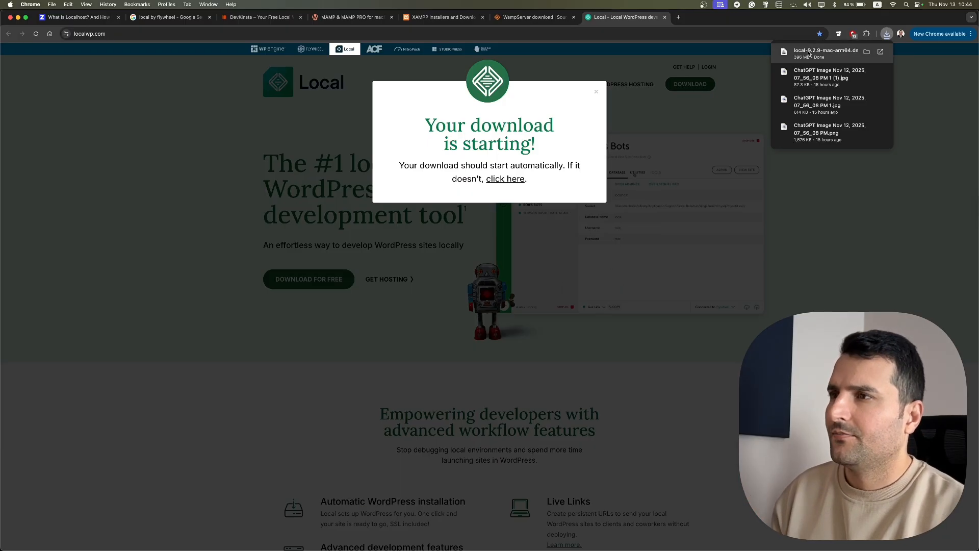
- Copy Local from the downloaded installer into Applications and close the Finder windows
click(810, 54)
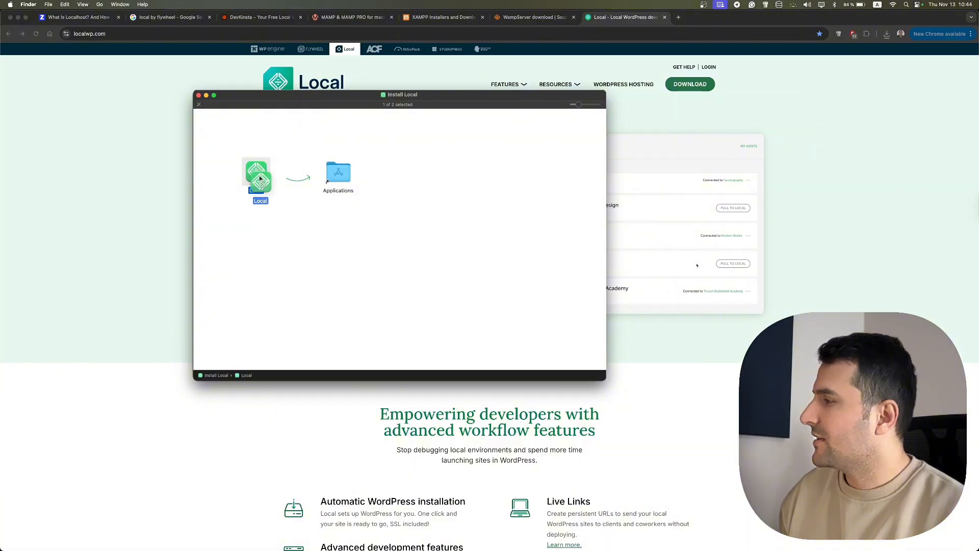
drag(260, 175, 336, 174)
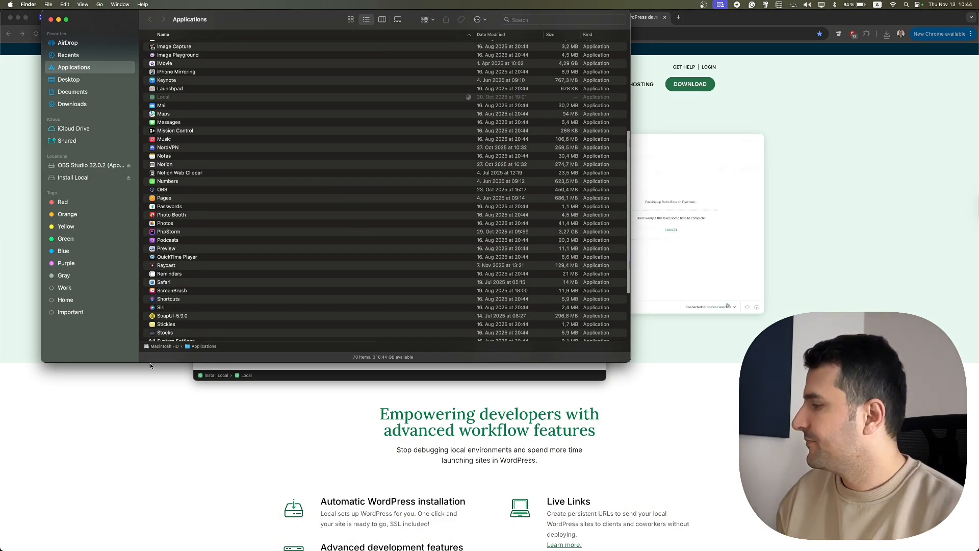
click(51, 19)
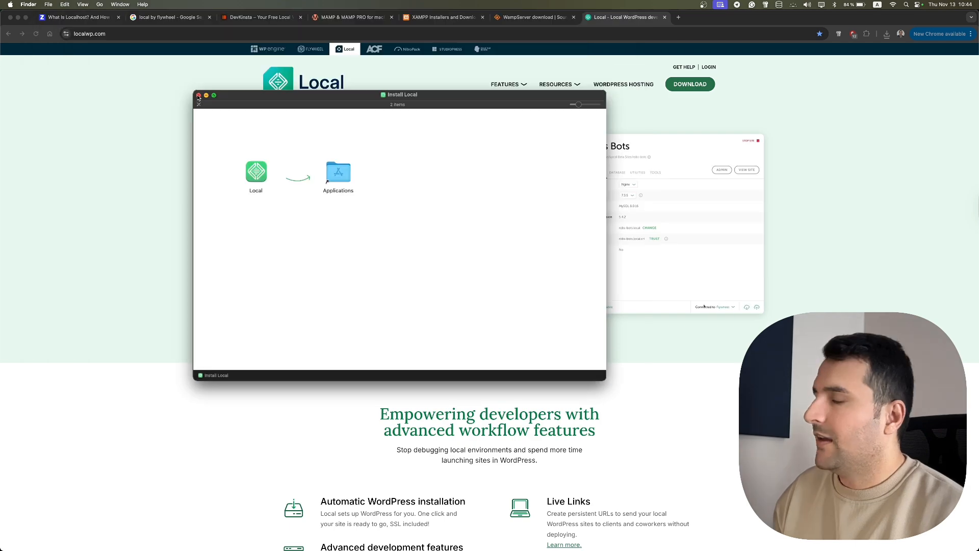
click(197, 94)
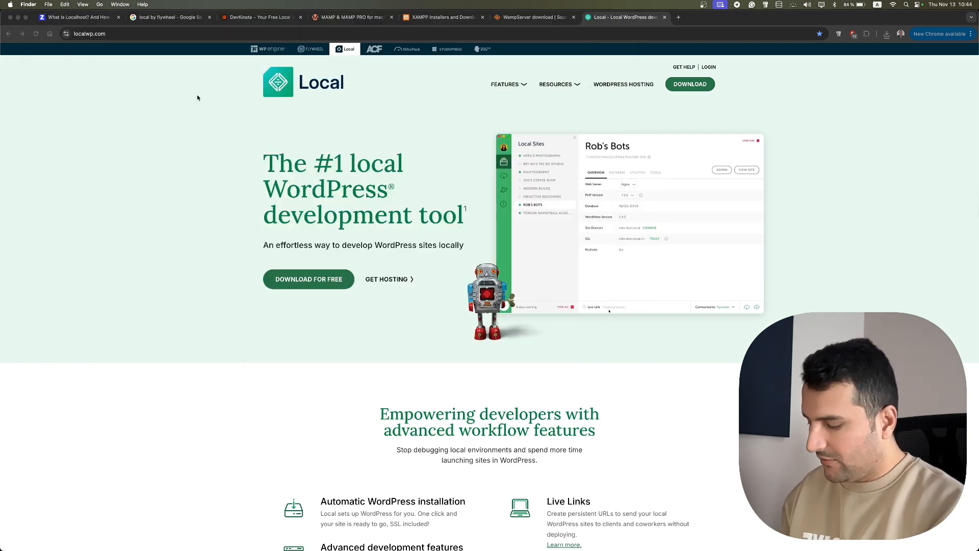
- Launch Local from the app launcher and approve opening the downloaded app
key(super+space)
text(loca)
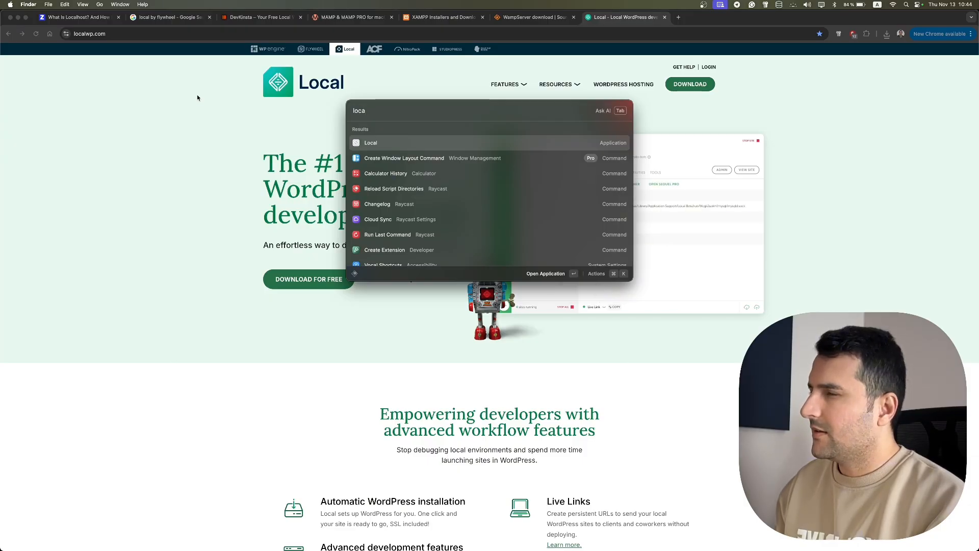
key(Return)
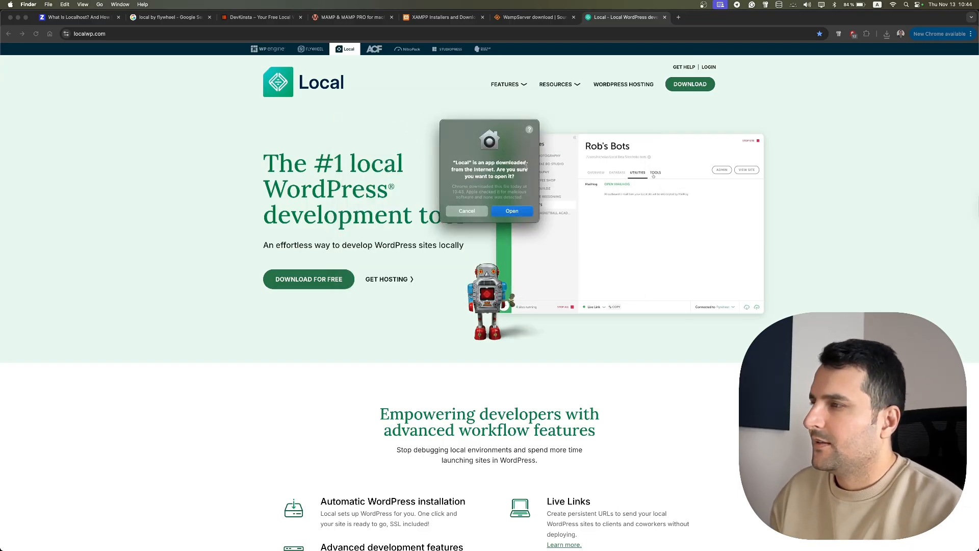
click(515, 212)
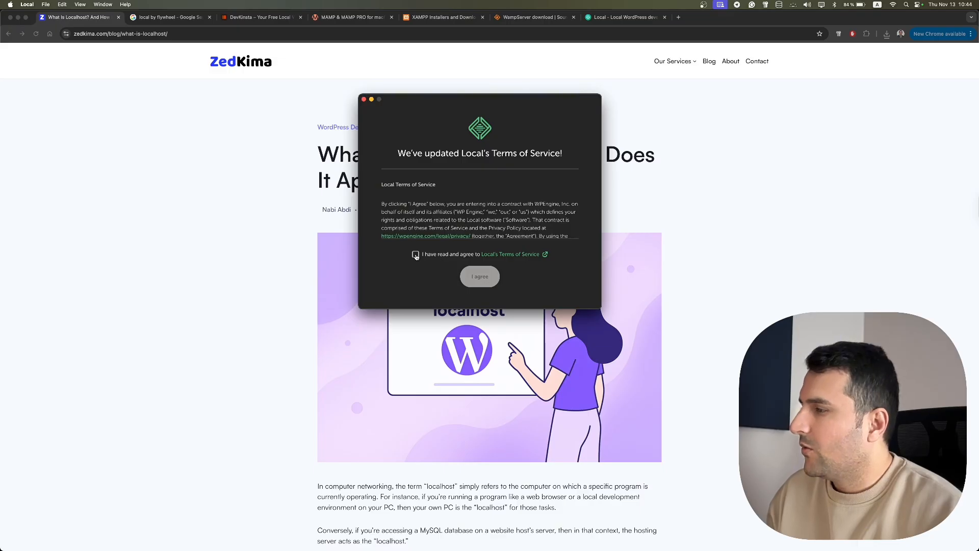
- Accept Local's terms, dismiss the welcome screen, and decline both error and usage reporting
click(416, 254)
click(474, 276)
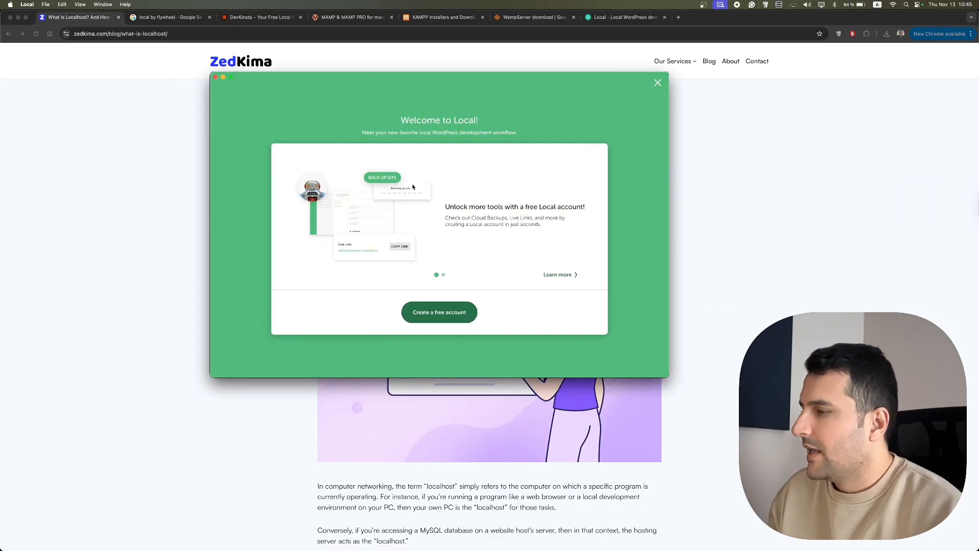
click(449, 318)
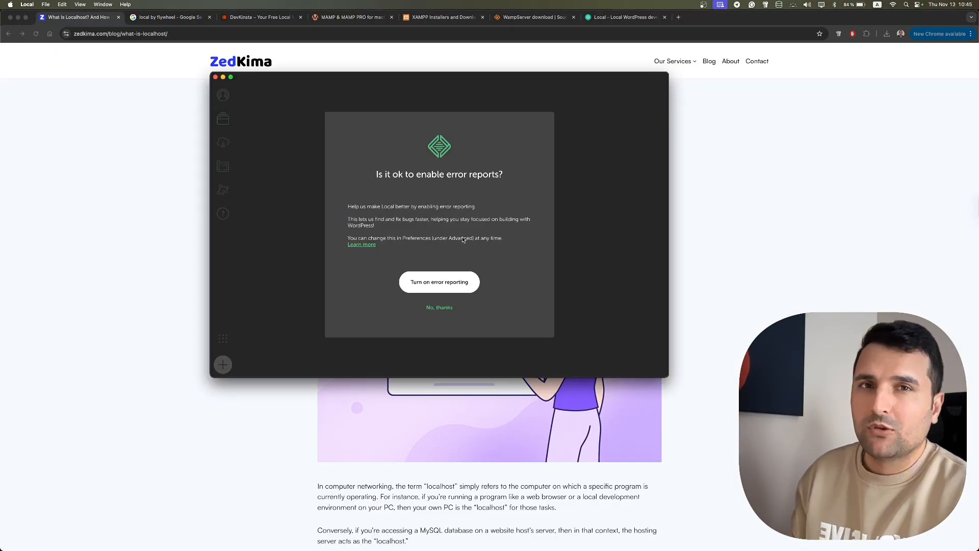
click(441, 308)
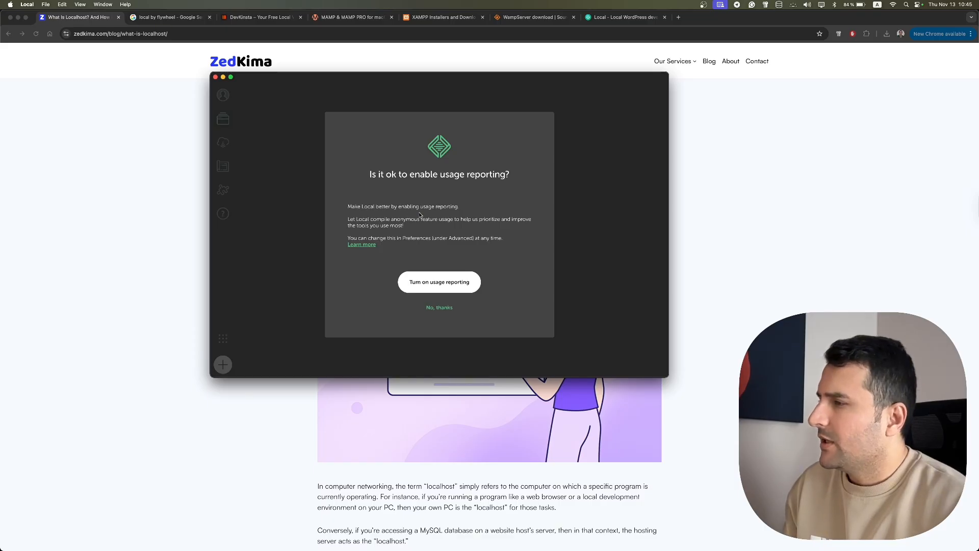
click(441, 309)
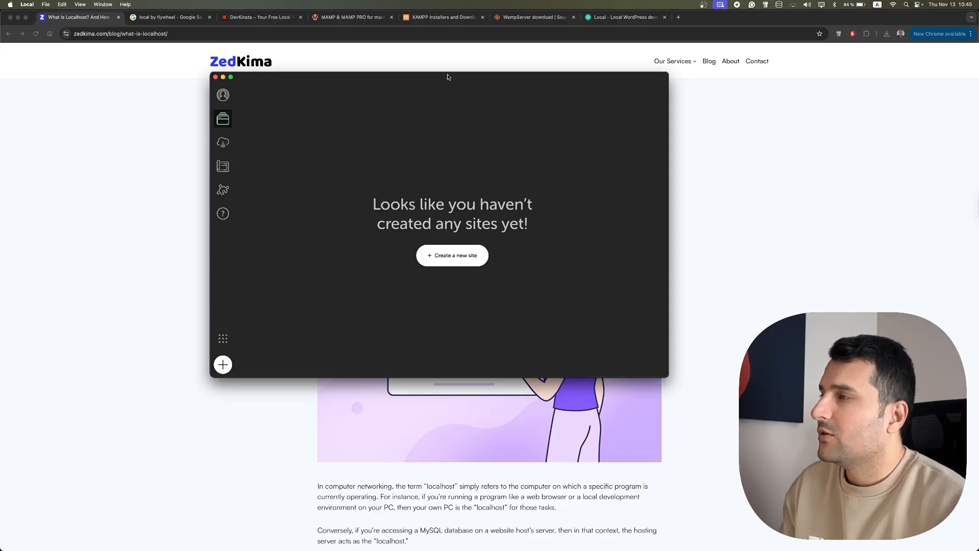
- Reposition the Local window and choose '+ Create a new site'
drag(448, 77, 508, 93)
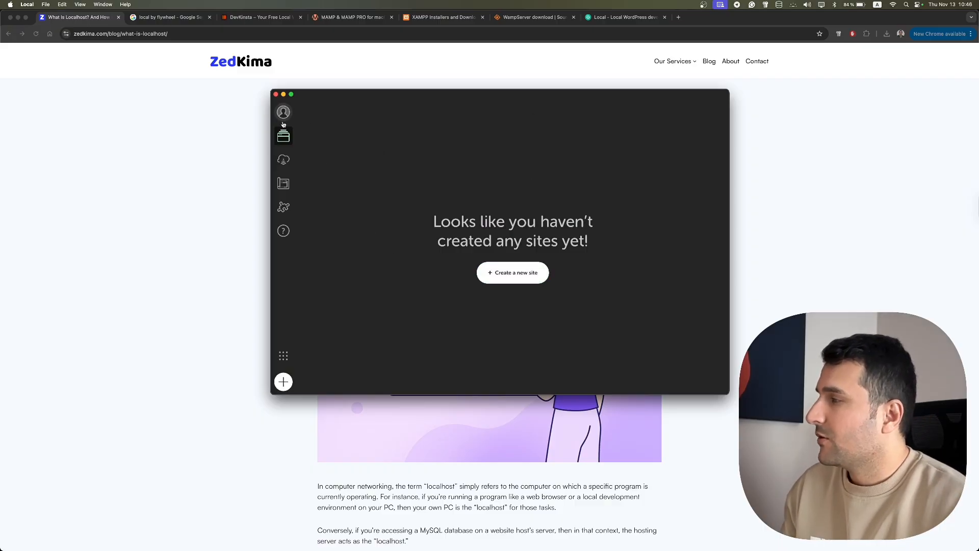
click(522, 282)
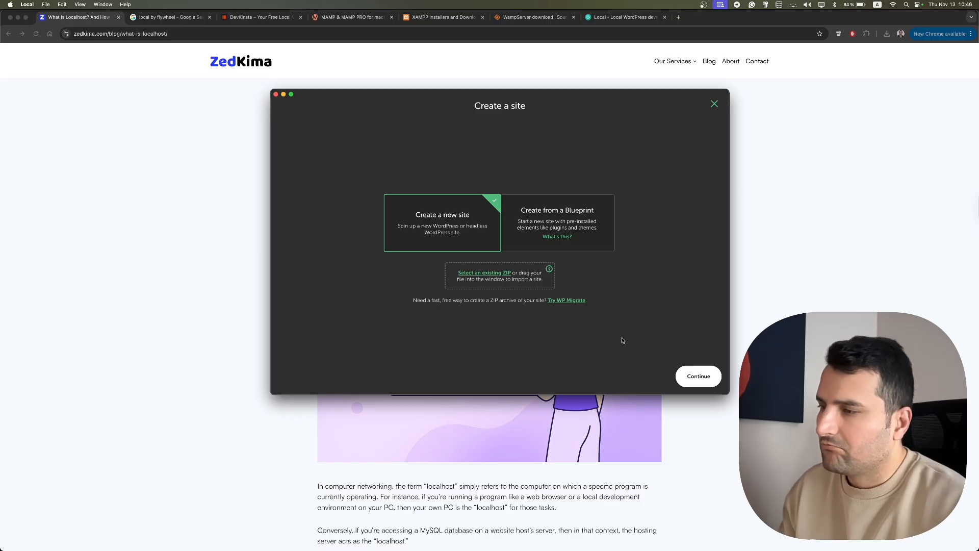
- Name the new WordPress site youtube-test, review its youtube-test.local domain and path, then continue
click(705, 381)
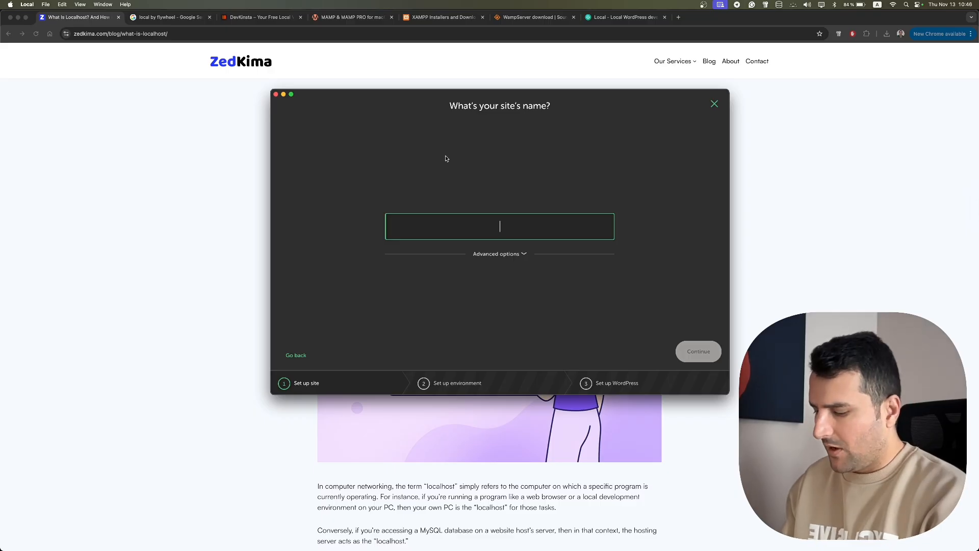
text(youtube-test)
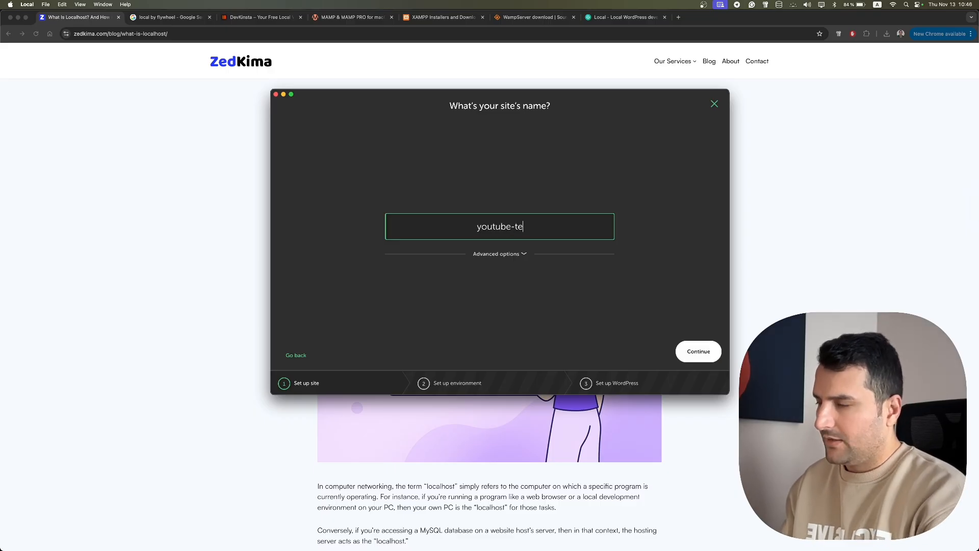
click(524, 255)
drag(535, 190, 485, 156)
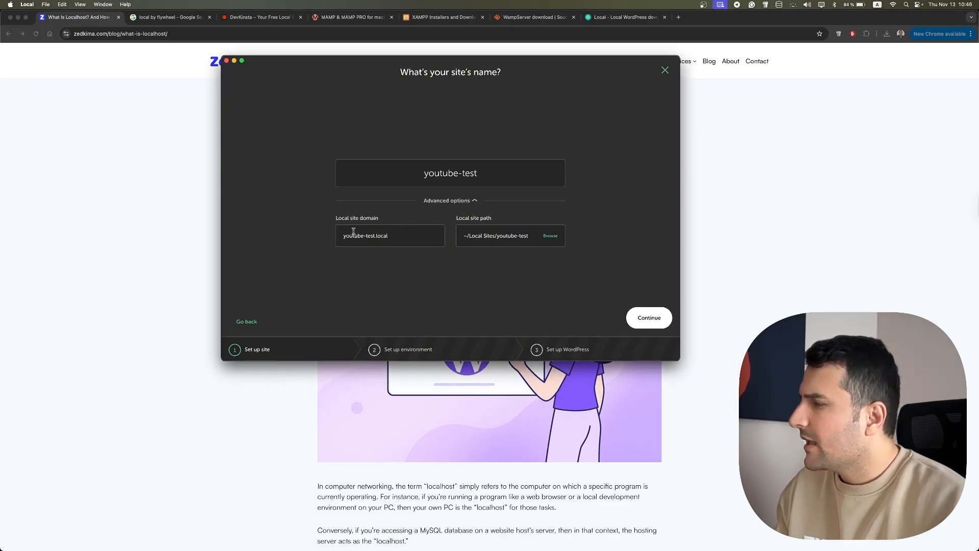
click(397, 237)
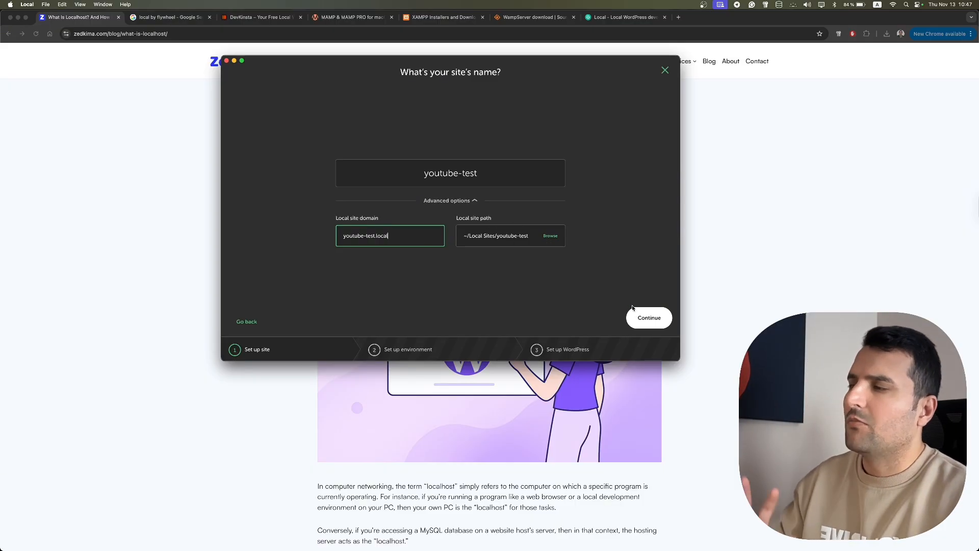
click(640, 318)
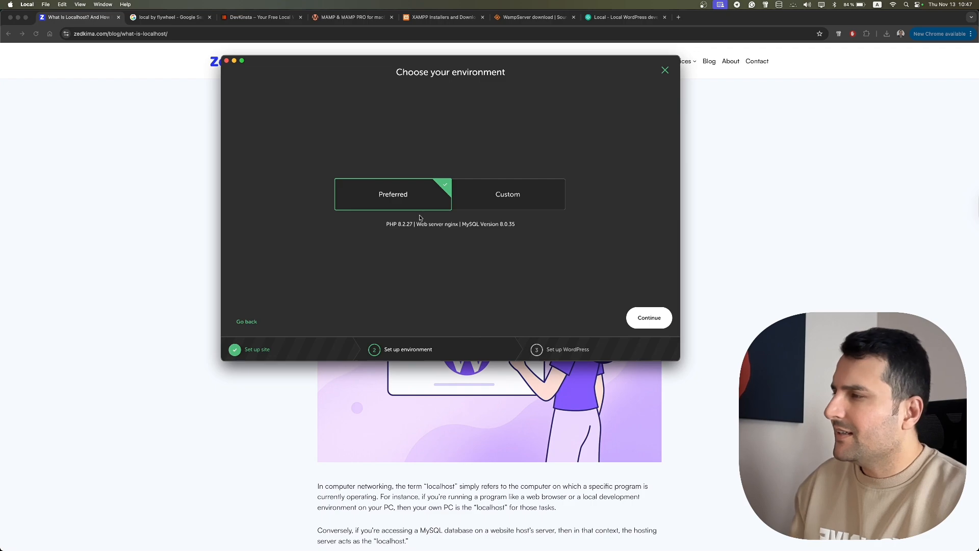
- Browse the Custom PHP, web server and database options, then keep Preferred and continue
click(527, 204)
click(387, 235)
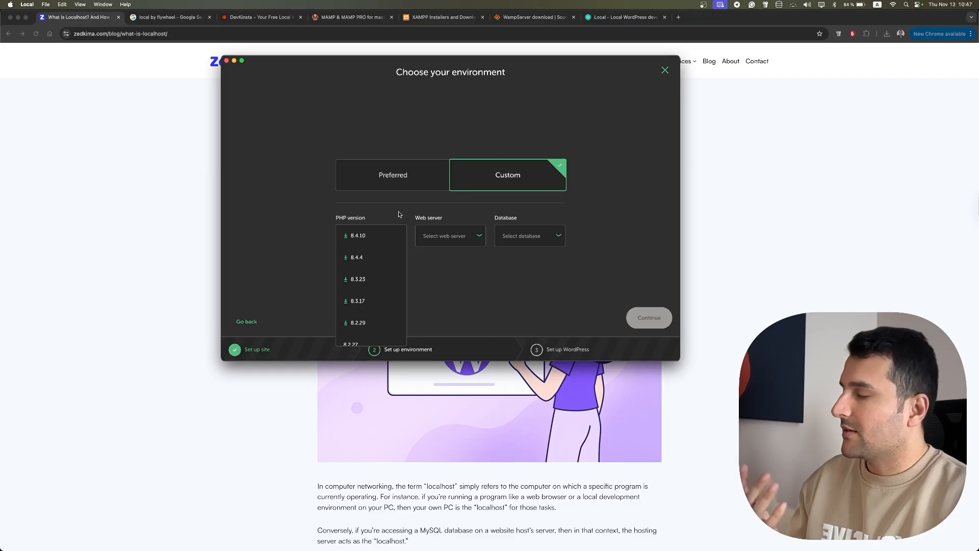
click(457, 238)
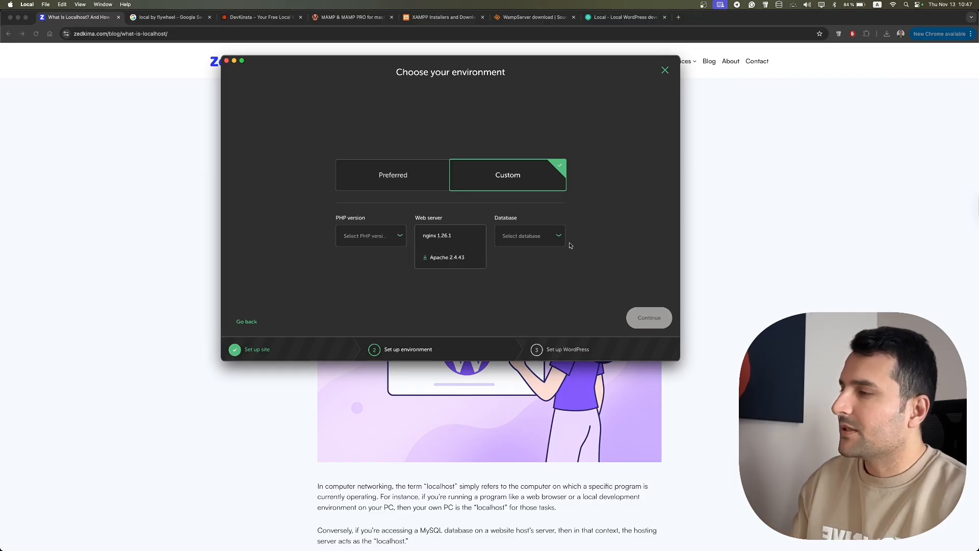
click(548, 244)
click(653, 221)
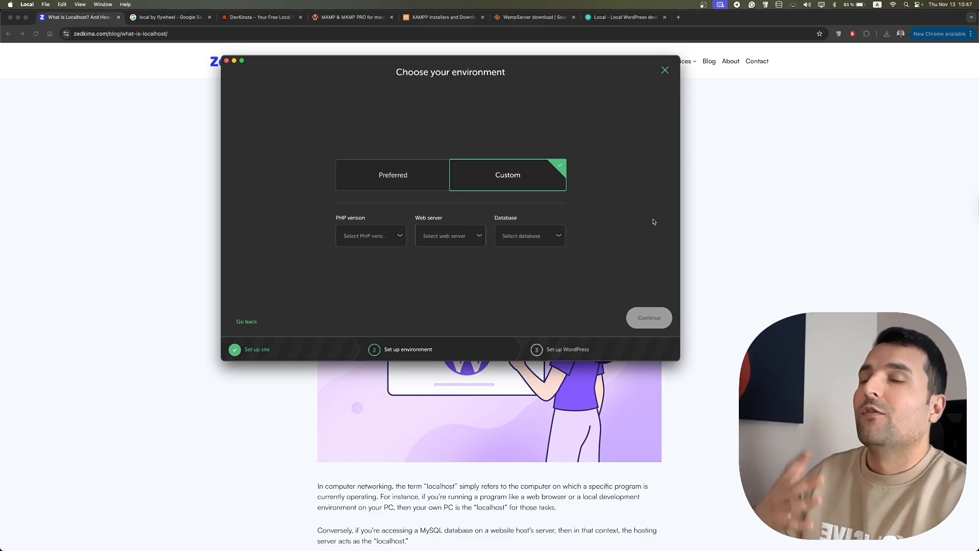
click(363, 187)
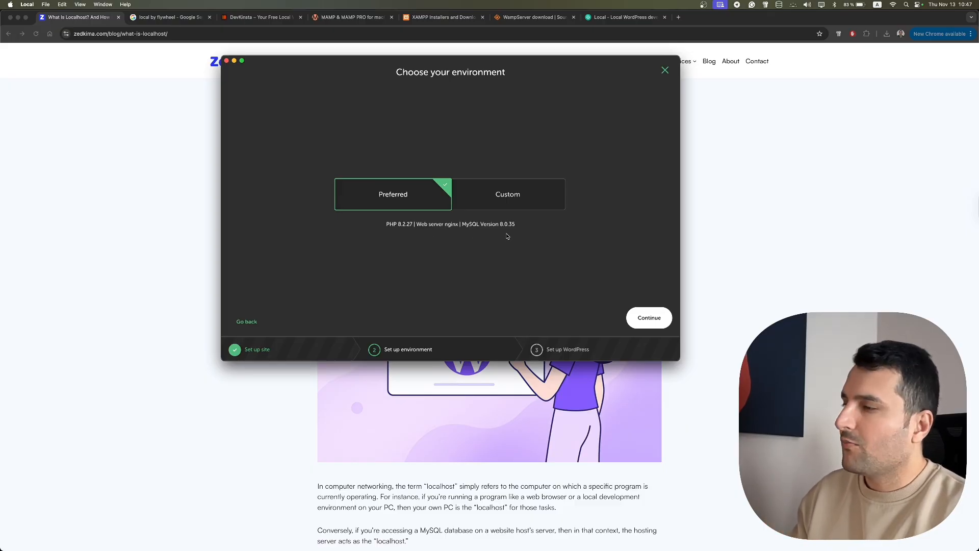
click(658, 320)
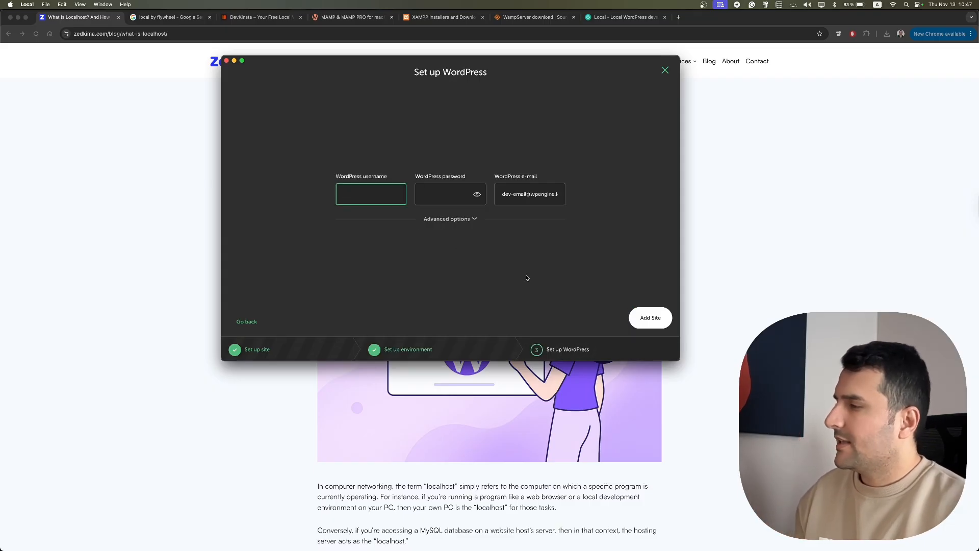
- Enter the admin username, password and e-mail, check advanced options, and add the youtube-test site
text(nabi)
key(Tab)
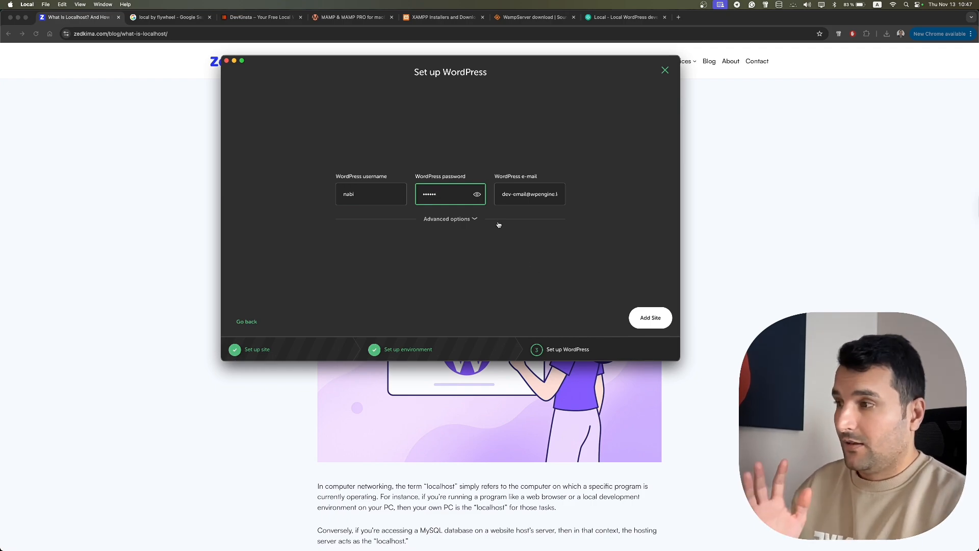
drag(504, 195, 564, 207)
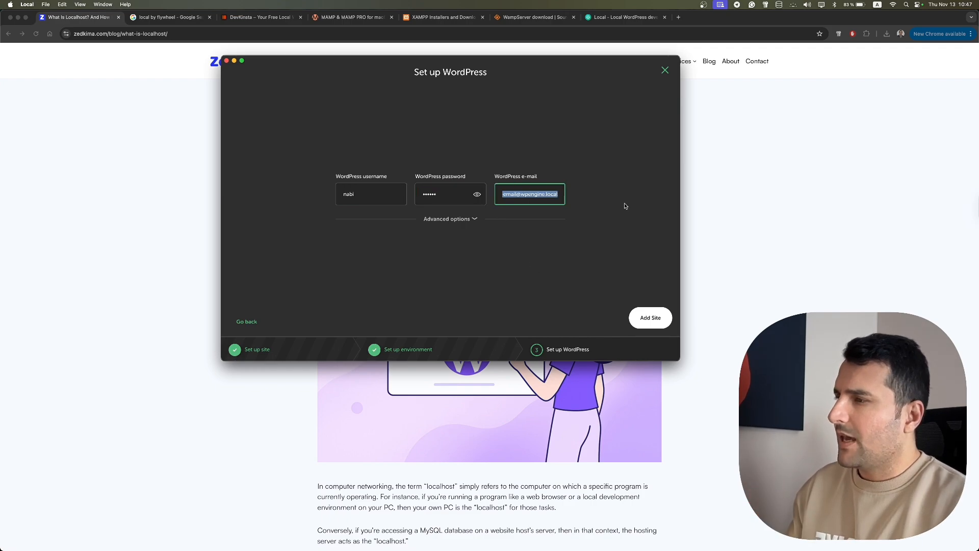
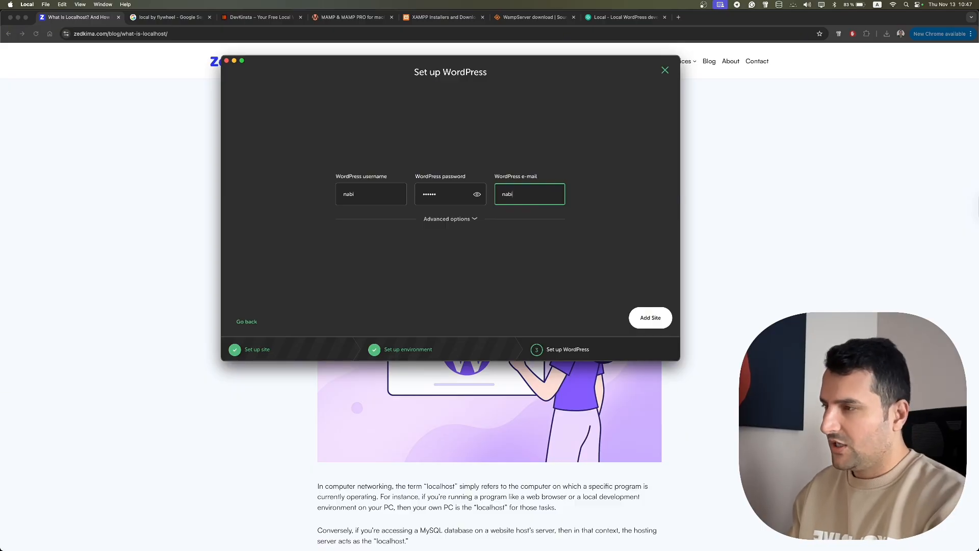
click(472, 220)
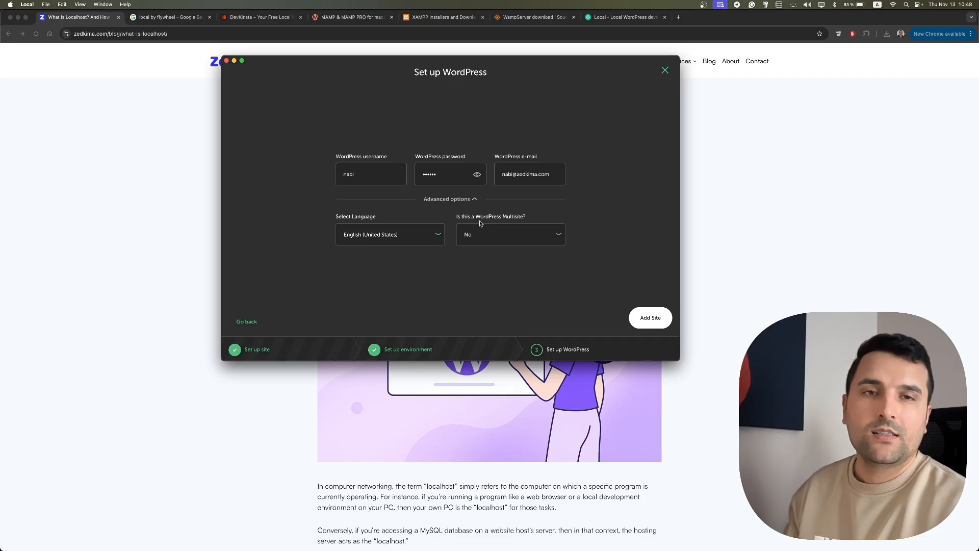
click(649, 323)
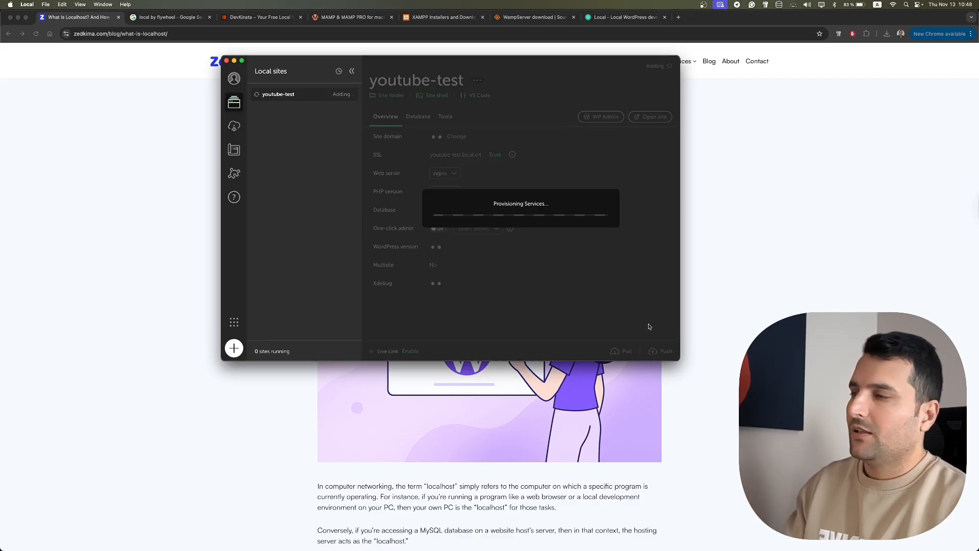
- Submit the macOS password so youtube-test finishes provisioning with WordPress 6.8.3 and PHP 8.2.27
key(Return)
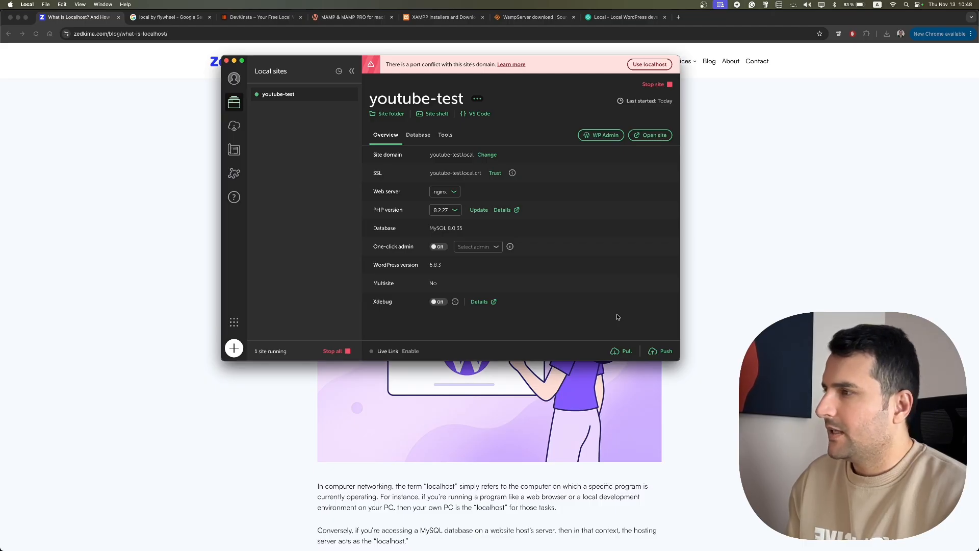
- Open youtube-test.local in Chrome and allow local network access, which returns a 404 page
click(652, 136)
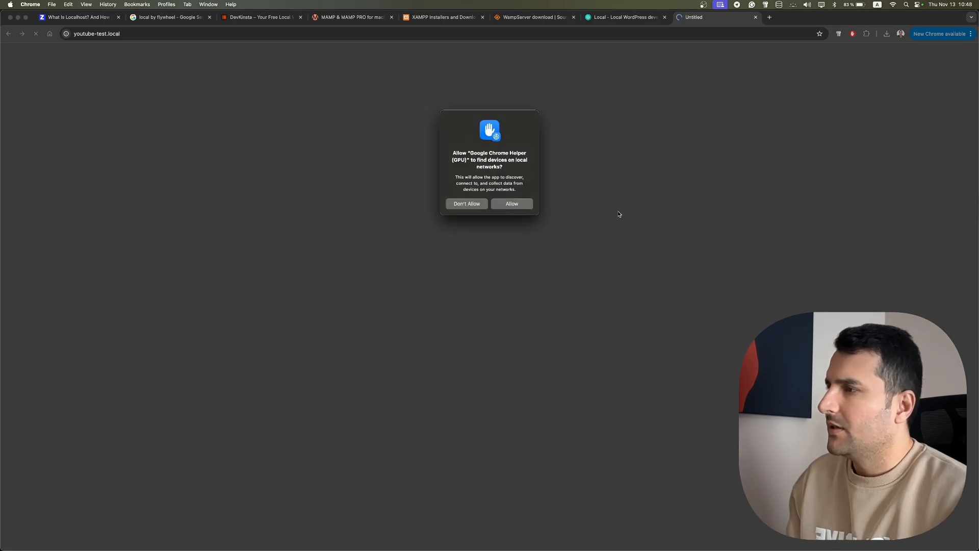
click(516, 205)
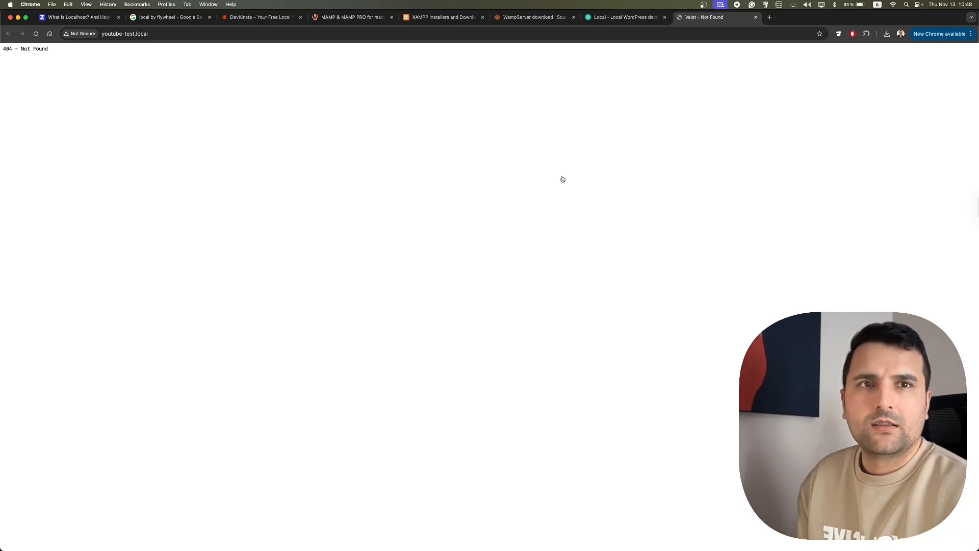
- Run valet stop in Terminal with the sudo password to halt Valet's phpfpm, PHP and nginx
key(super+Tab)
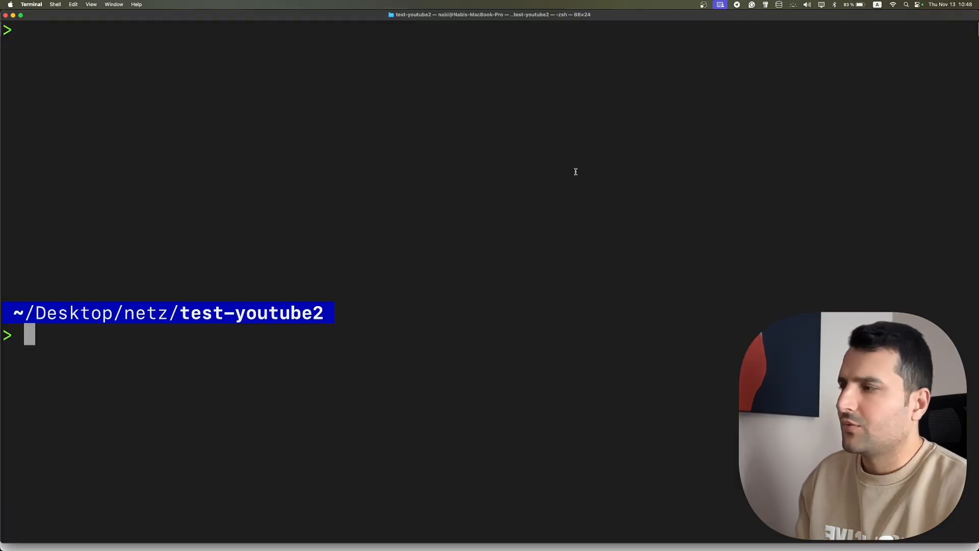
text(va)
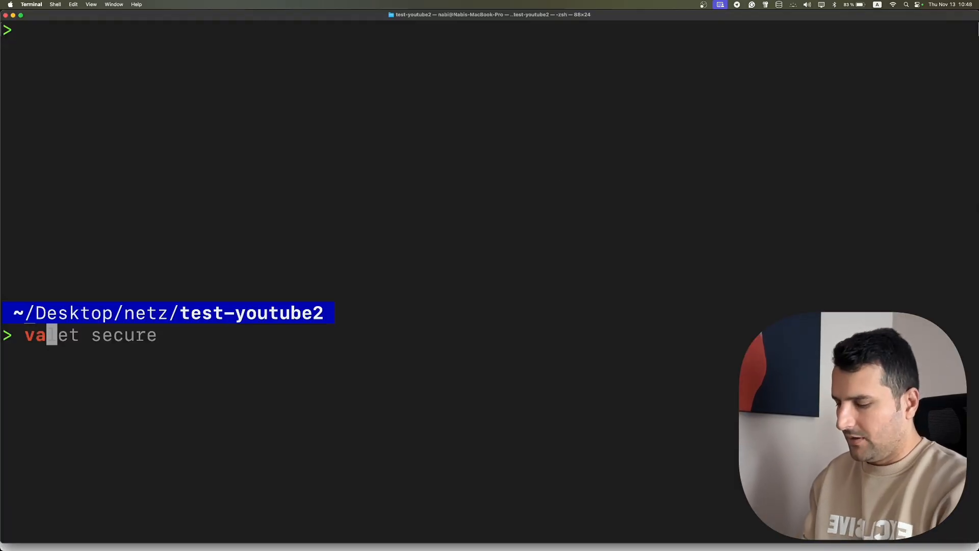
text(le)
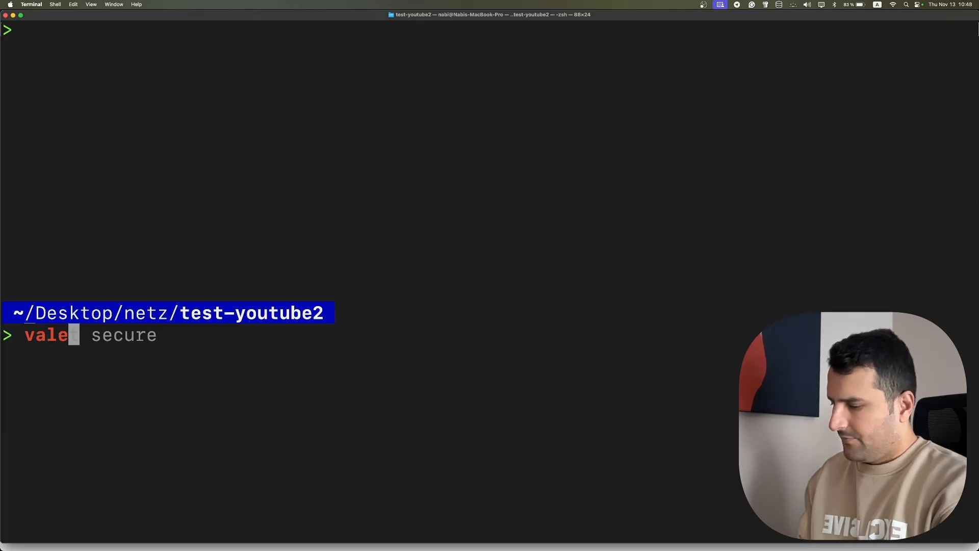
text(t stop)
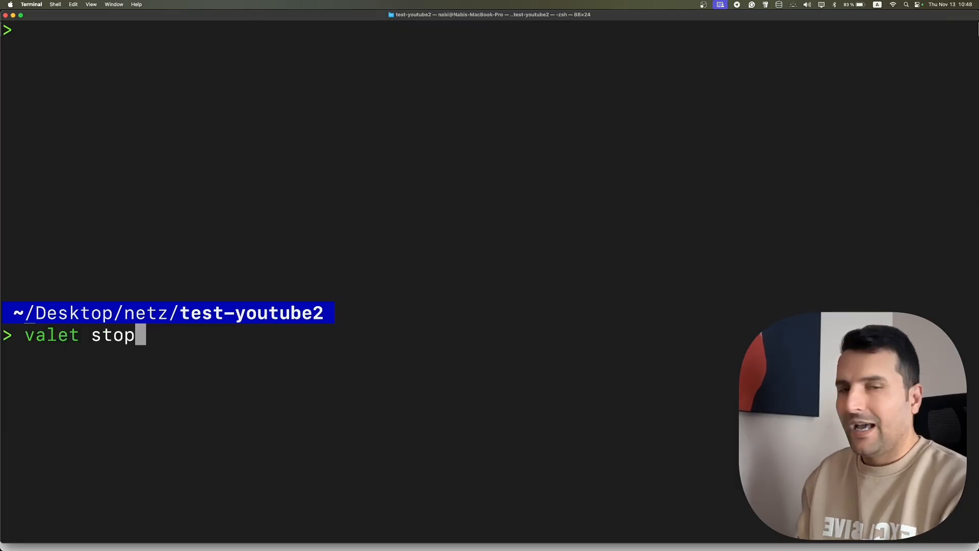
key(Return)
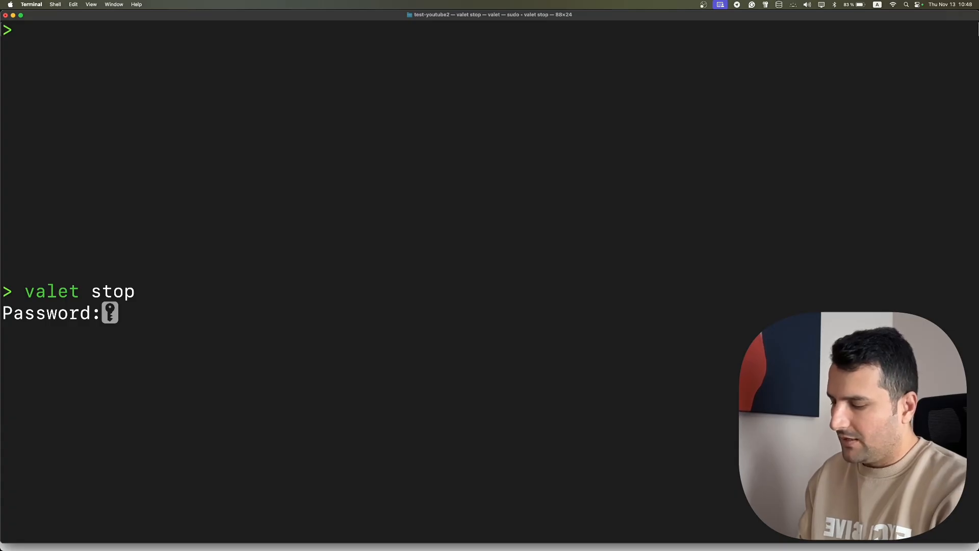
key(Return)
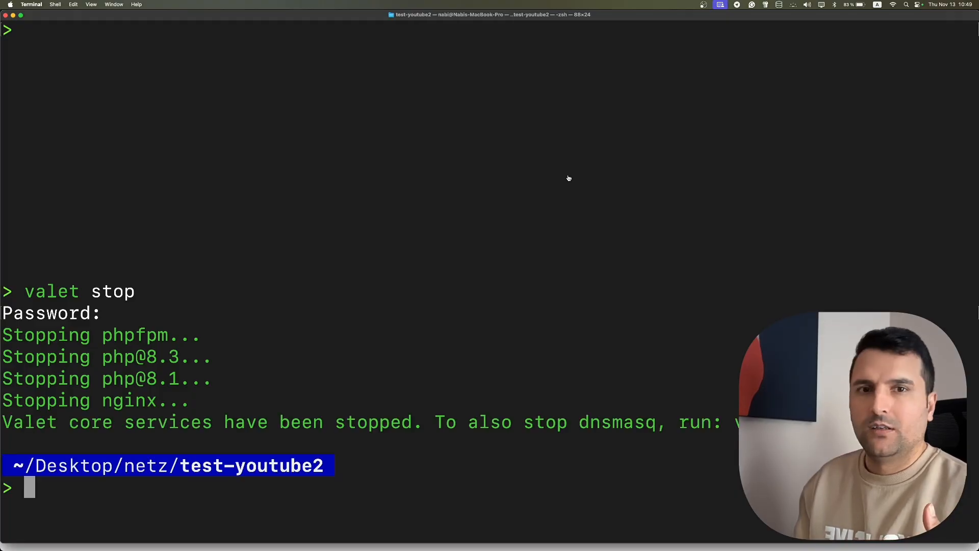
key(super+Tab)
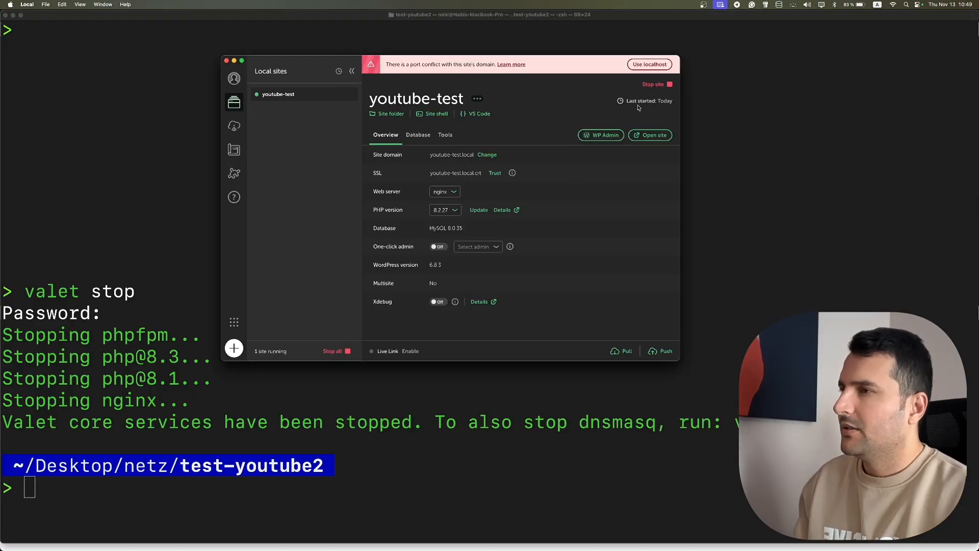
- Stop and restart youtube-test, then open it to load the Hello world! blog
click(655, 86)
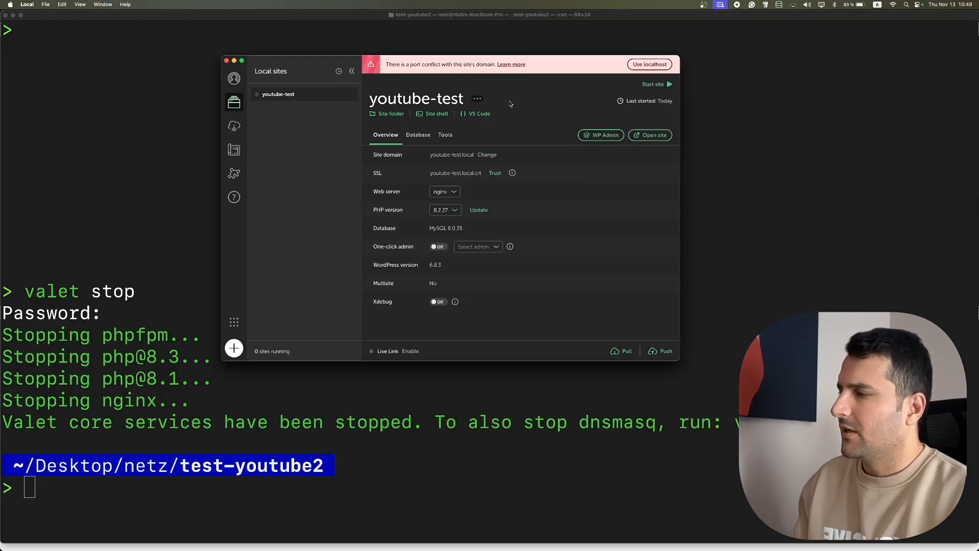
click(669, 84)
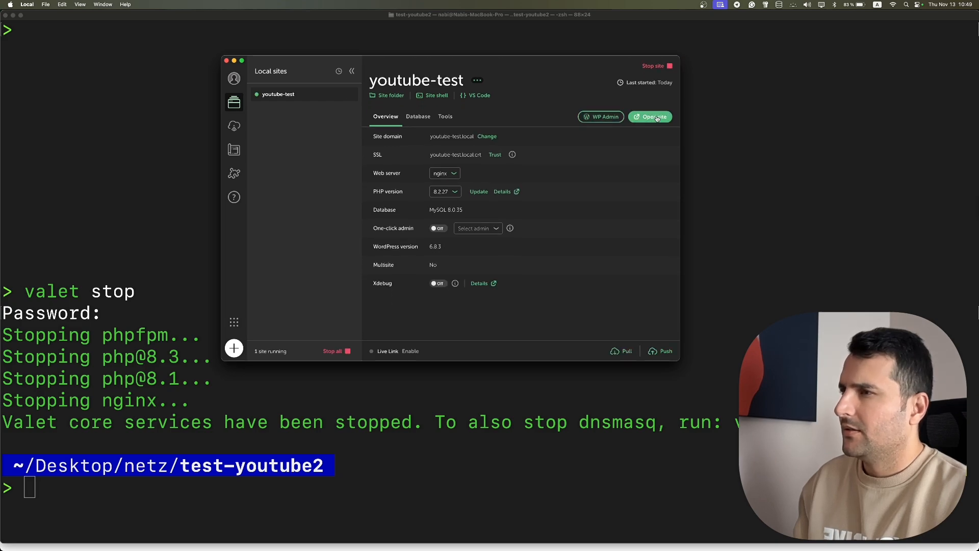
click(655, 118)
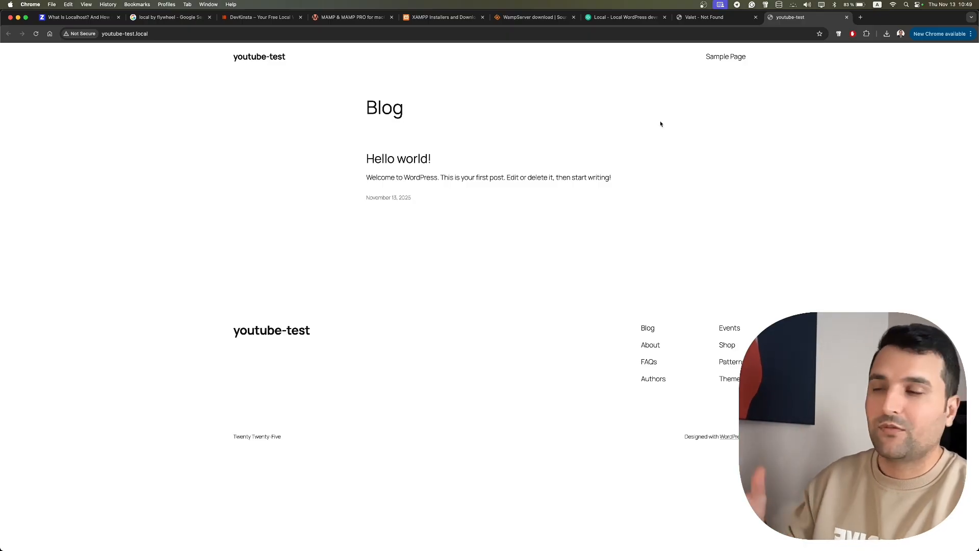
- Open the youtube-test WP Admin login page from Local
key(super+Tab)
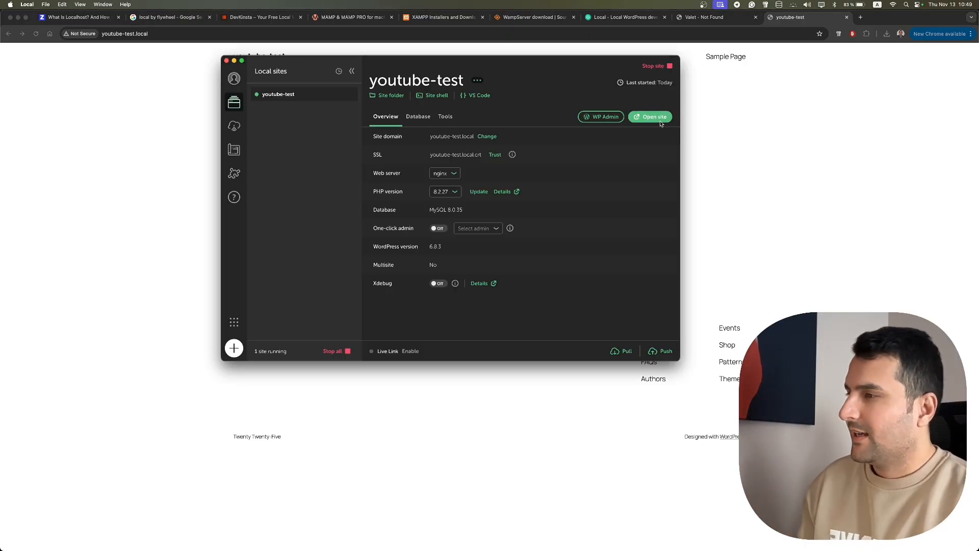
click(595, 118)
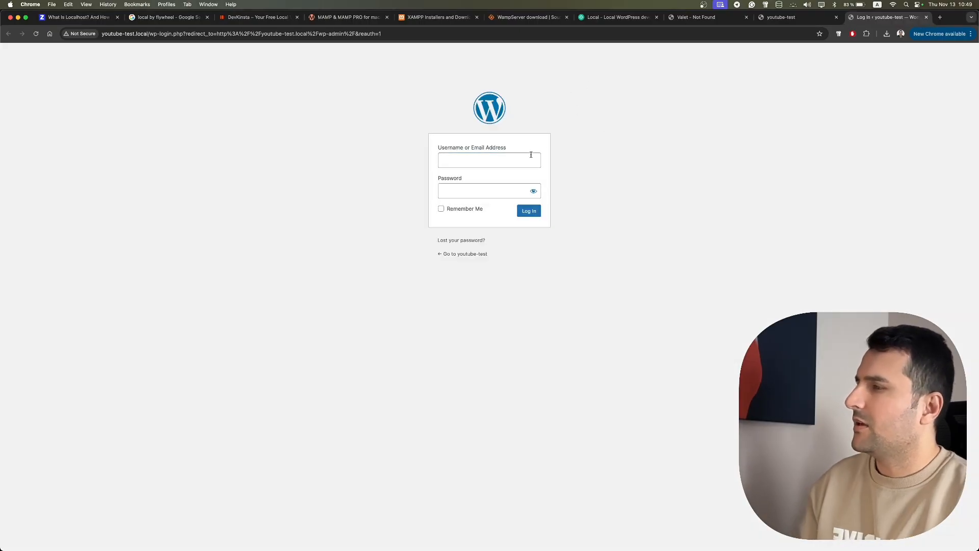
key(super+Tab)
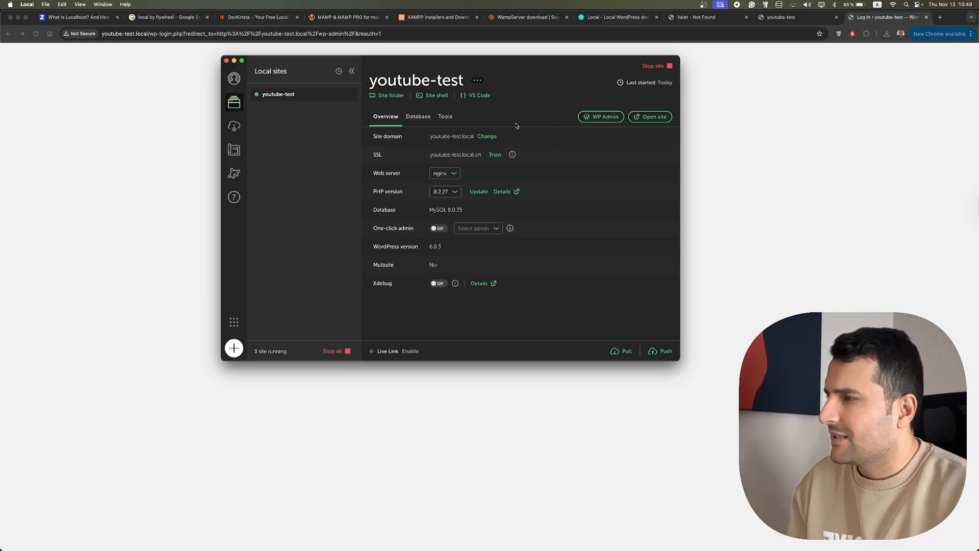
key(super+Tab)
- Log in with the admin username and password, declining to save the password, then return to Local
click(459, 161)
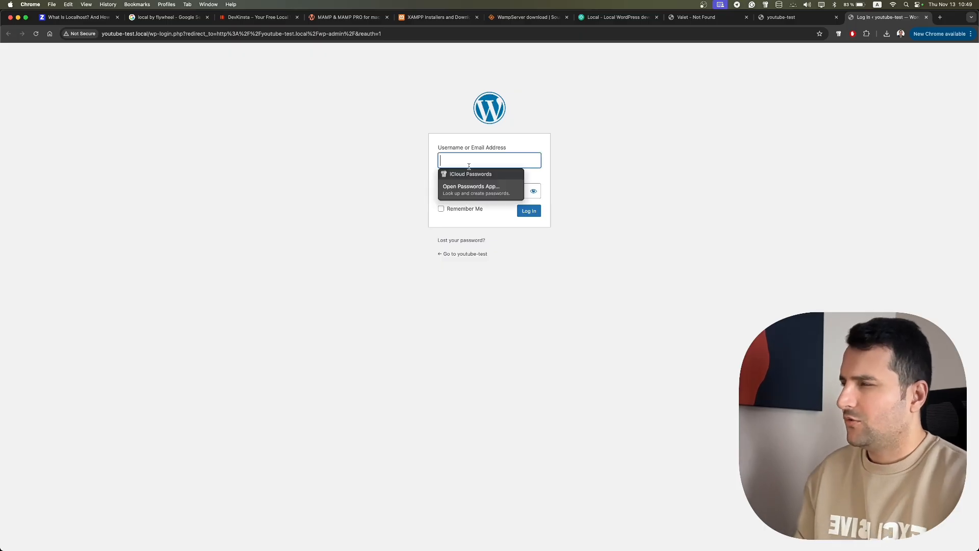
text(nabi)
key(Tab)
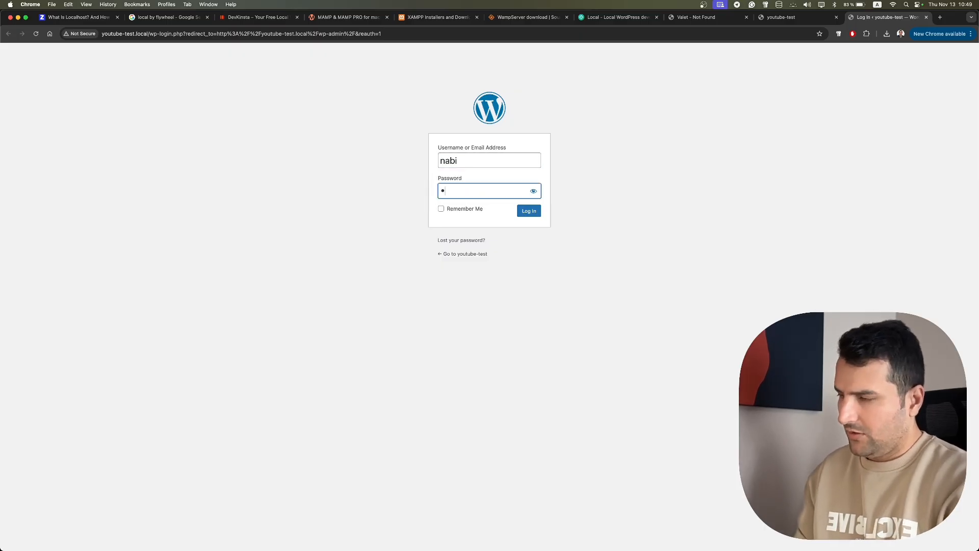
text(••••)
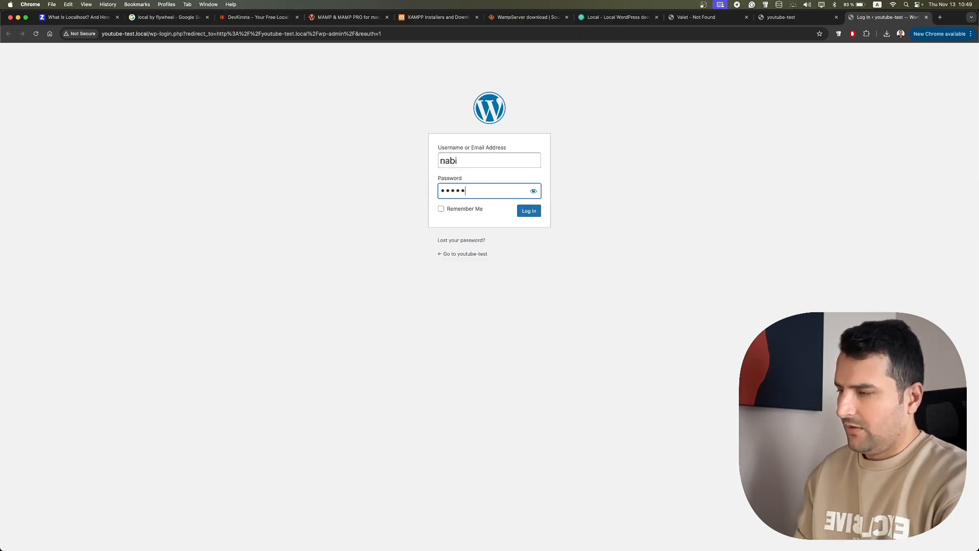
click(524, 213)
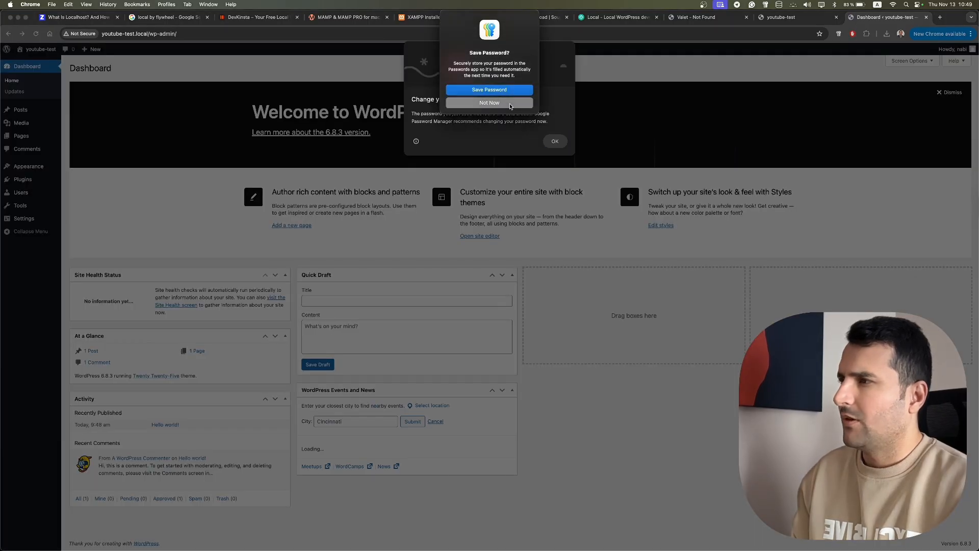
click(510, 104)
click(554, 138)
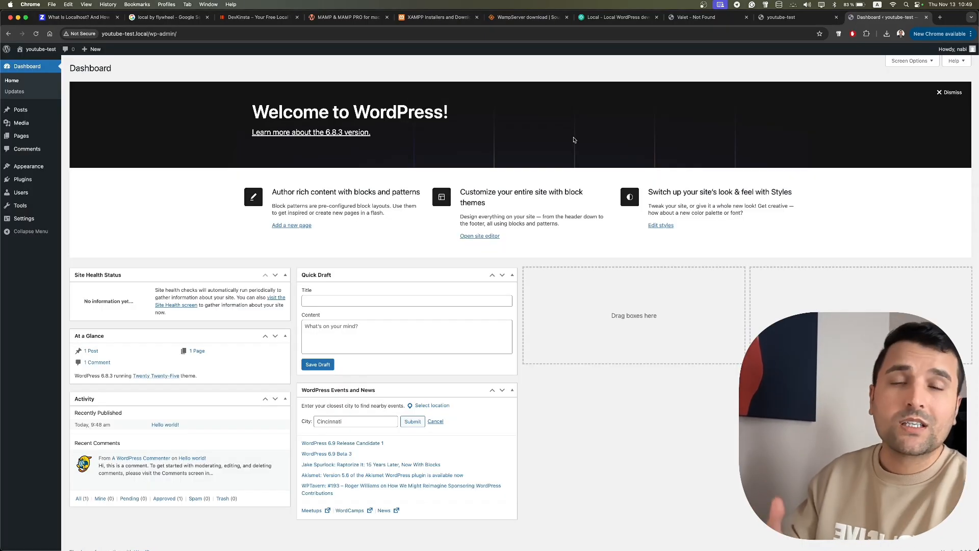
key(super+Tab)
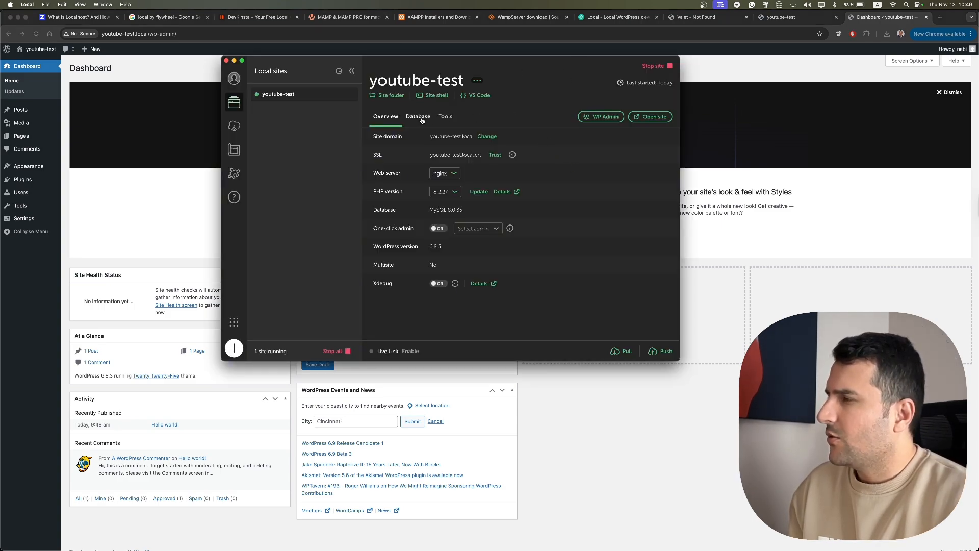
- Open the youtube-test site shell, accept the oh-my-zsh update, and enlarge it to 185×40 with bigger text
click(438, 97)
click(524, 201)
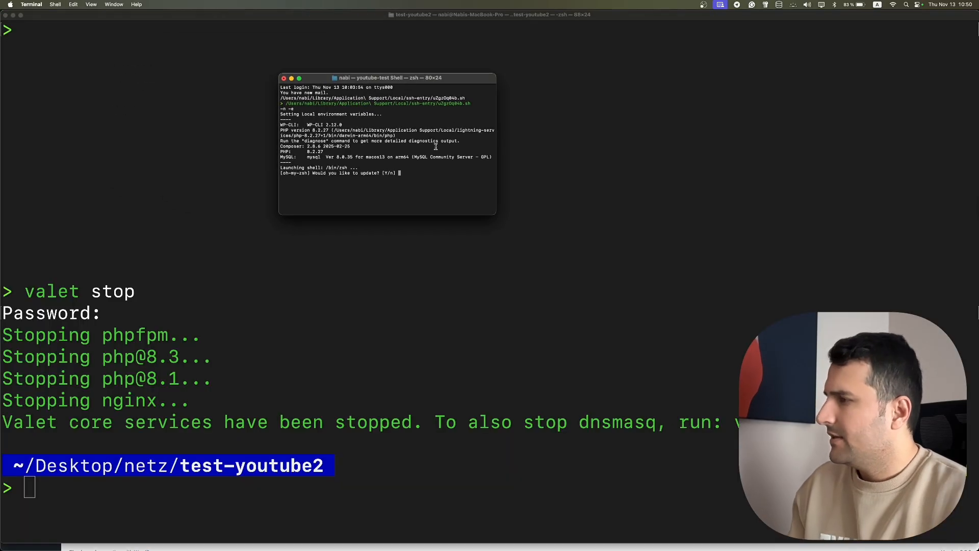
key(Return)
drag(440, 82, 404, 63)
drag(462, 199, 742, 282)
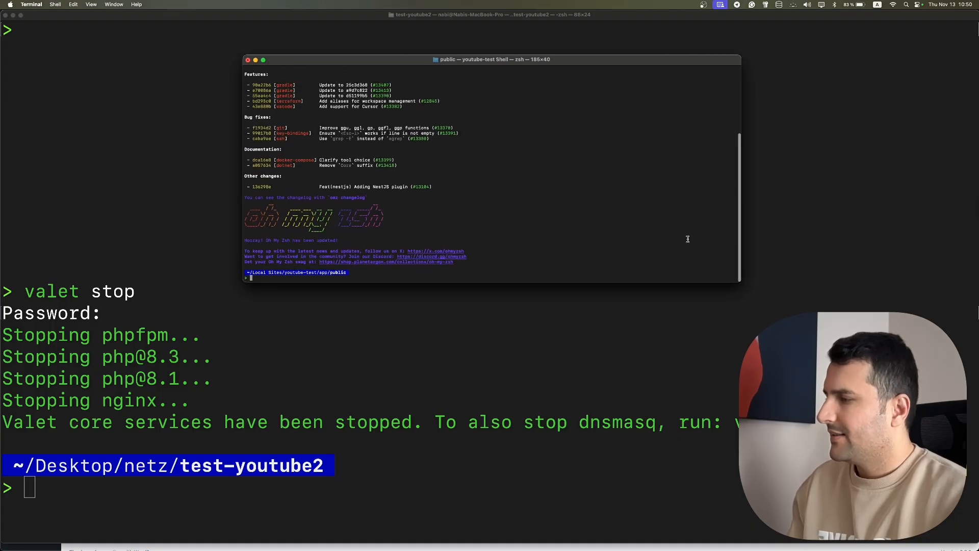
key(super+k)
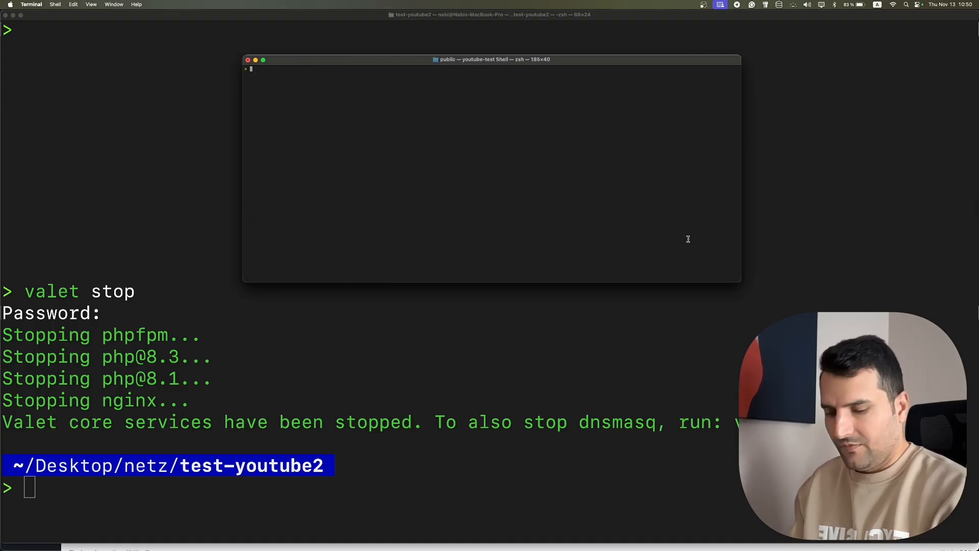
key(super+plus)
key(super+plus)
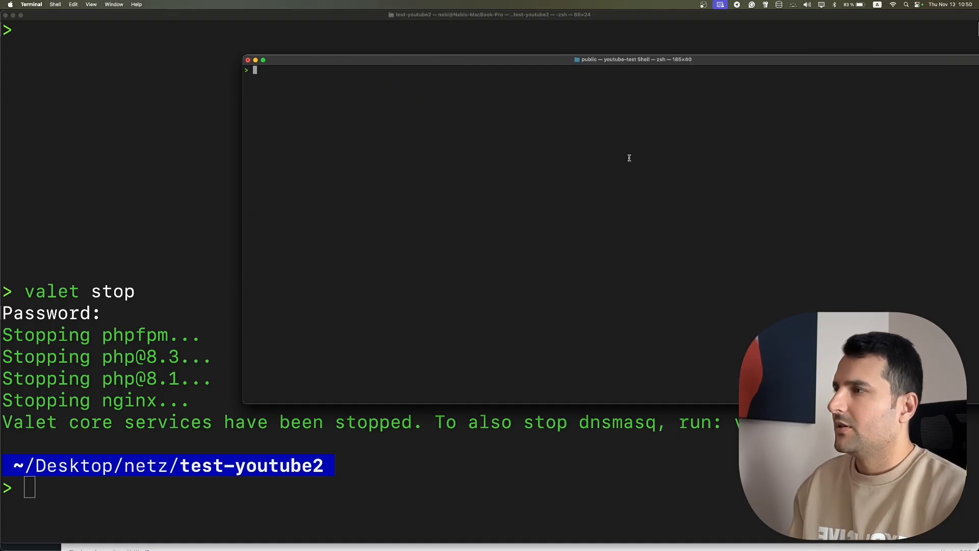
drag(503, 64, 299, 46)
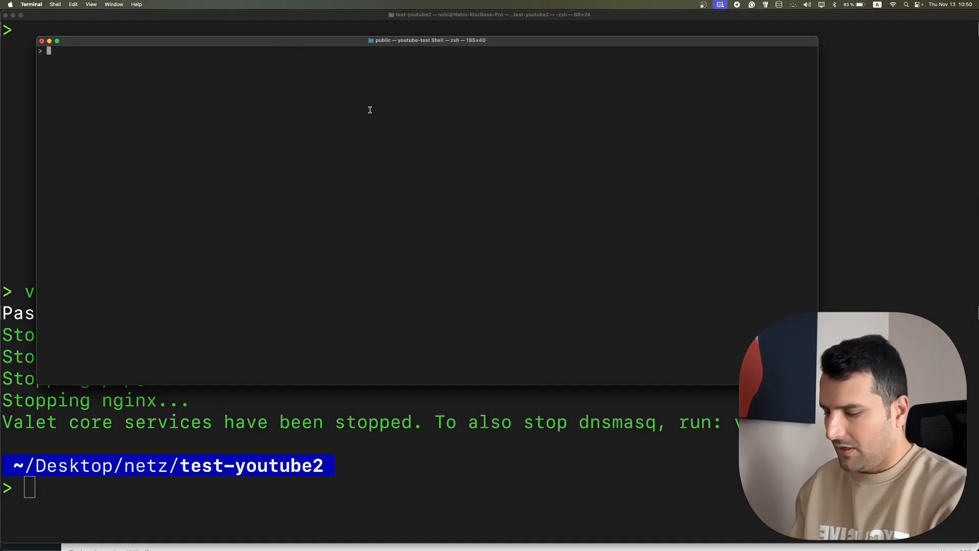
- Run ls -la in app/public and select the listed files from index.php to xmlrpc.php
text(pw)
key(BackSpace)
key(BackSpace)
text(ls -la)
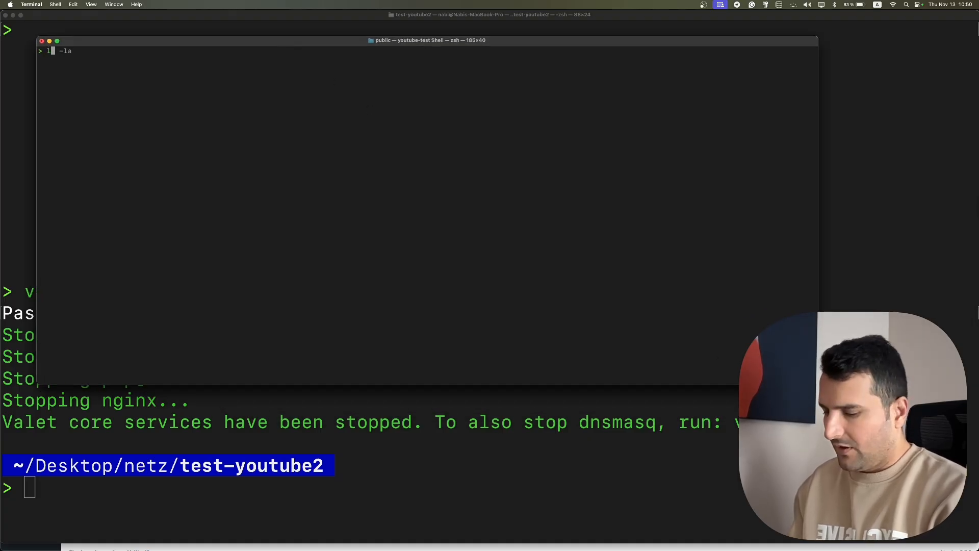
key(Return)
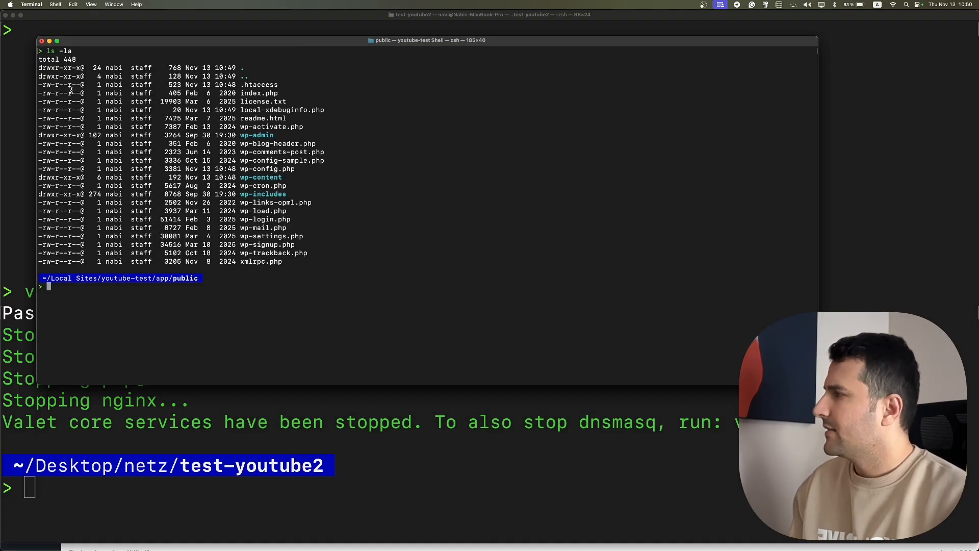
drag(71, 89, 172, 261)
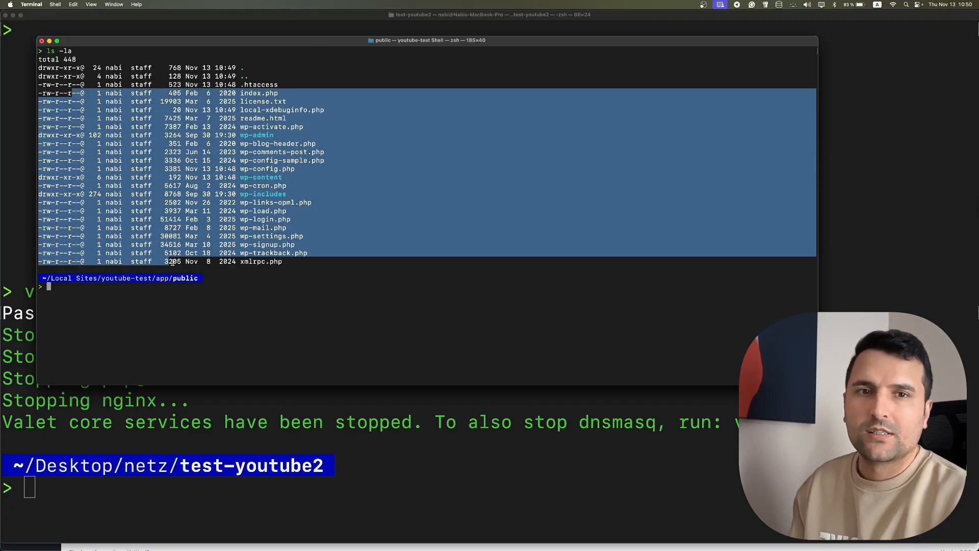
key(super+Tab)
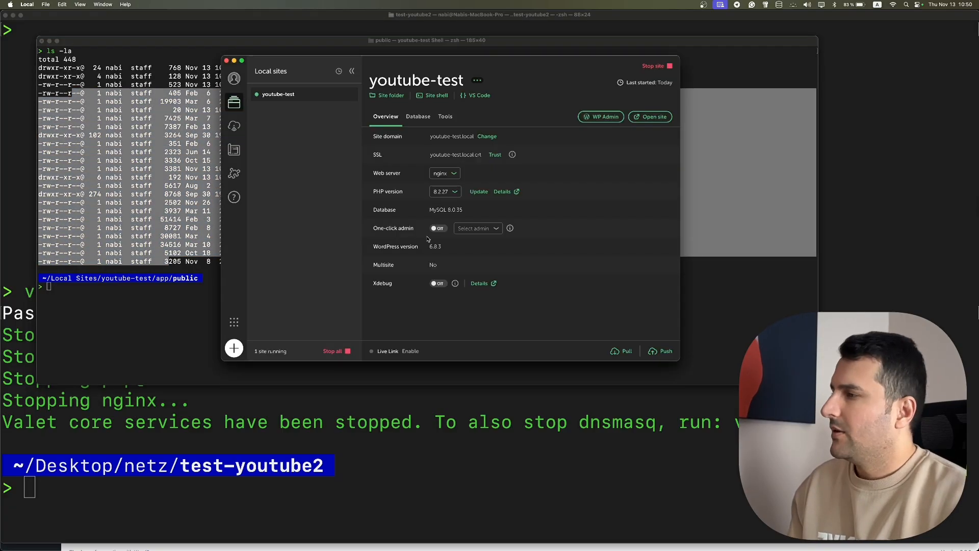
- Open the youtube-test database in AdminNeo from Local's Database tab and zoom in
click(422, 118)
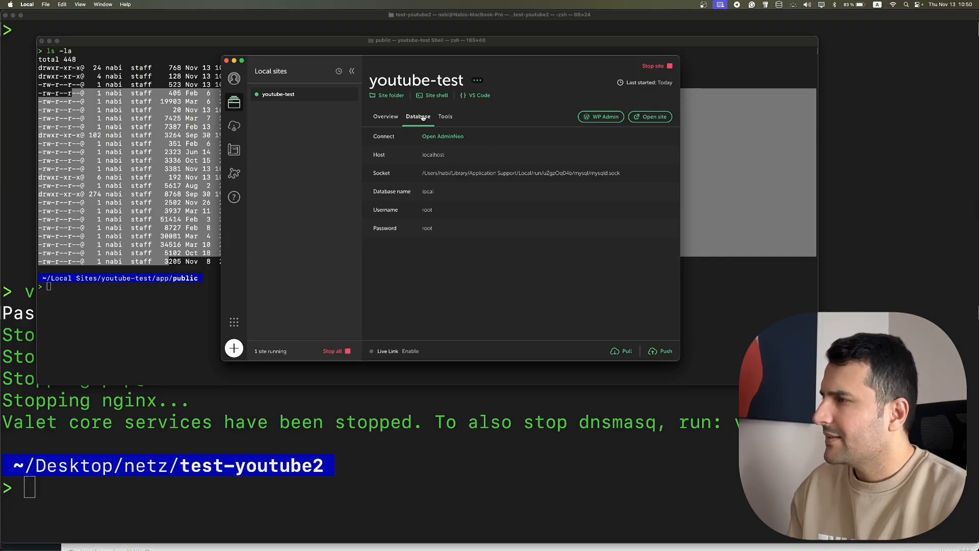
click(461, 139)
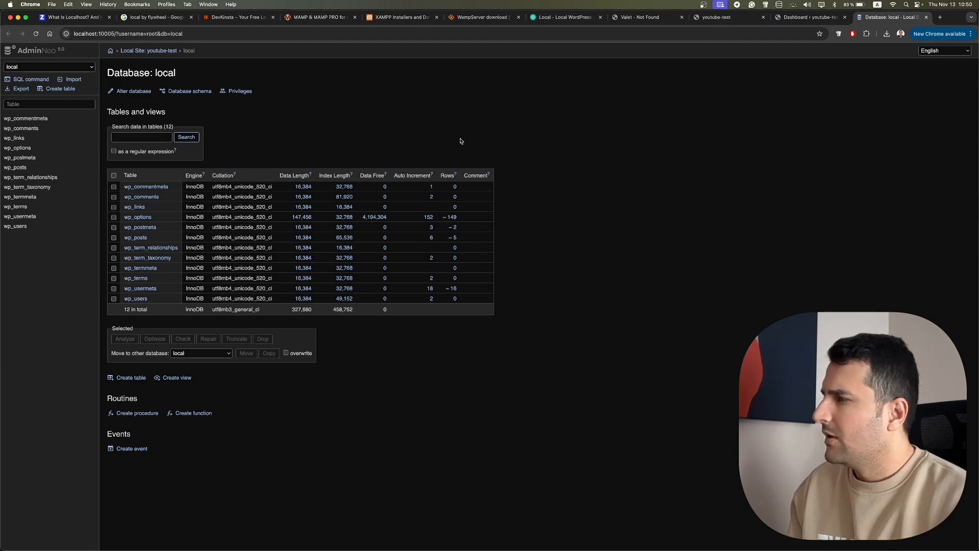
key(super+equal)
key(super+equal)
key(super+equal)
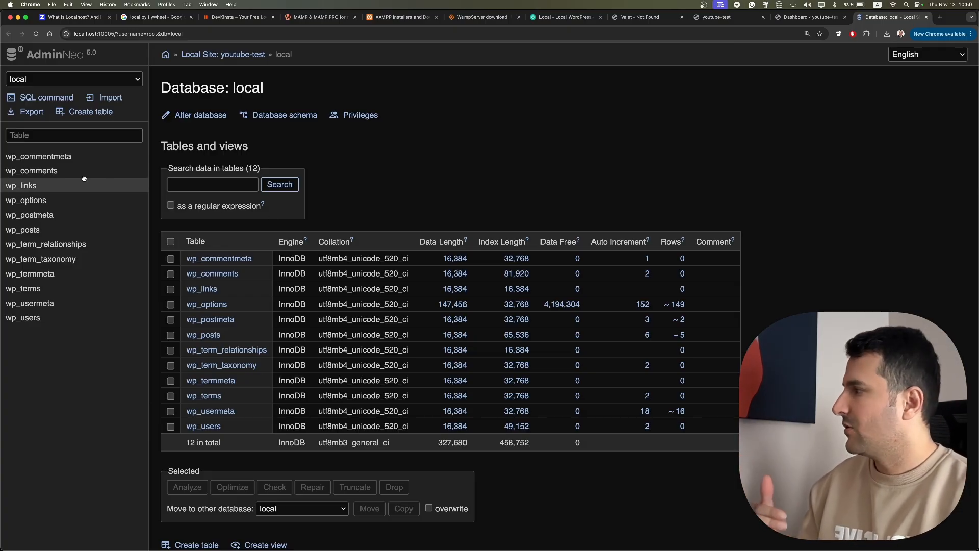
- Browse the wp_options and wp_links tables and view the wp_links rows
click(44, 201)
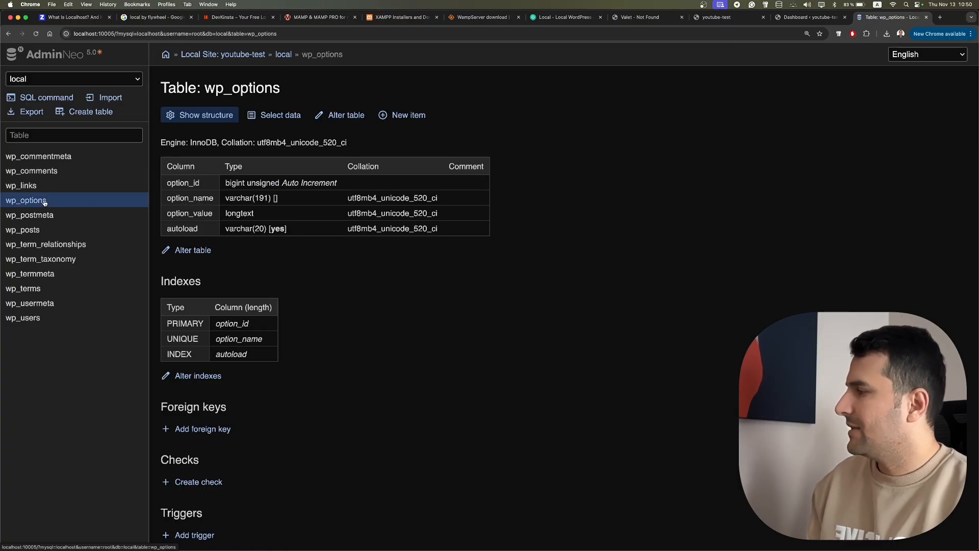
click(48, 187)
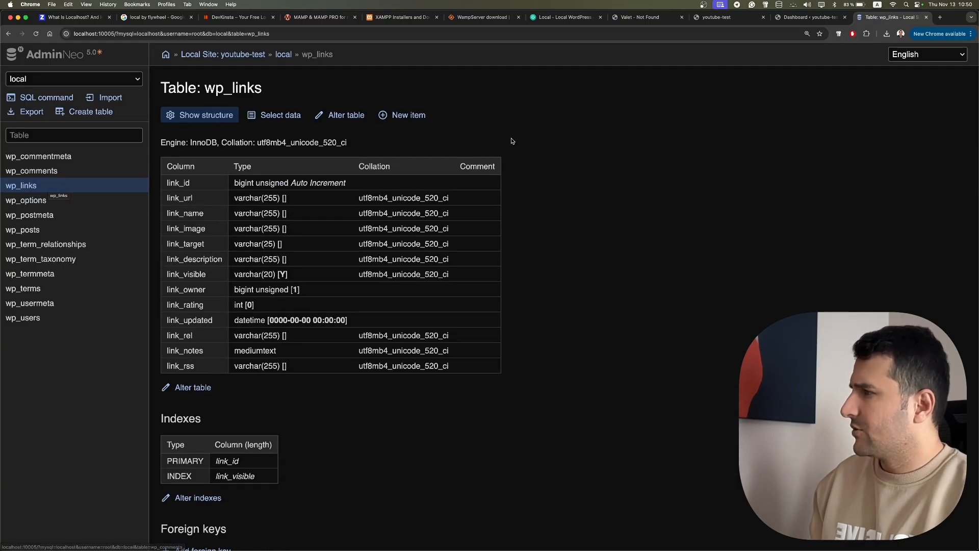
scroll(350, 277, down, 3)
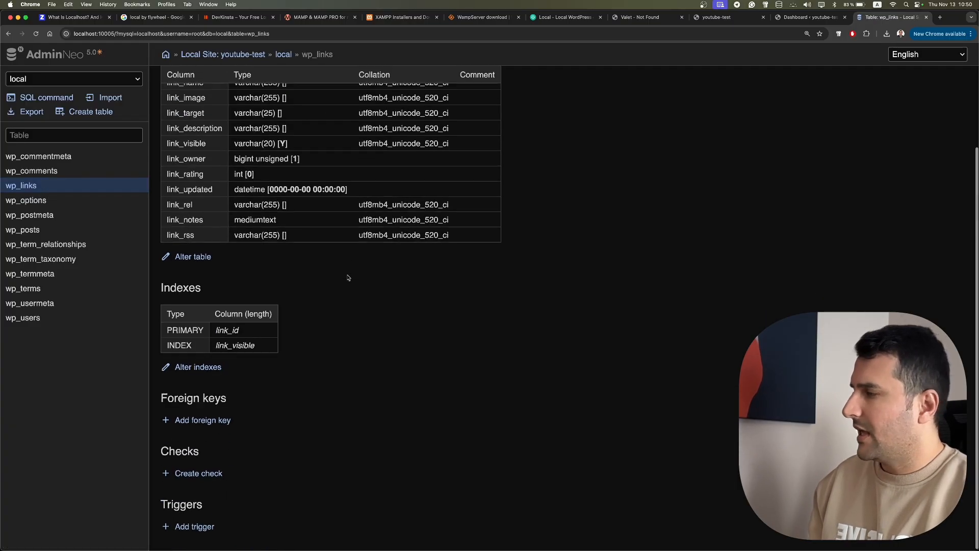
scroll(350, 277, up, 3)
click(289, 123)
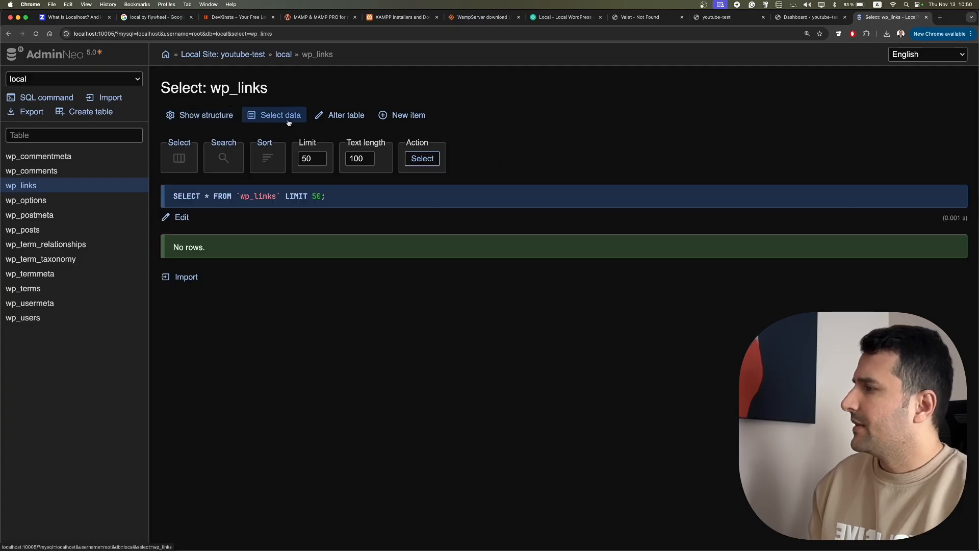
click(44, 202)
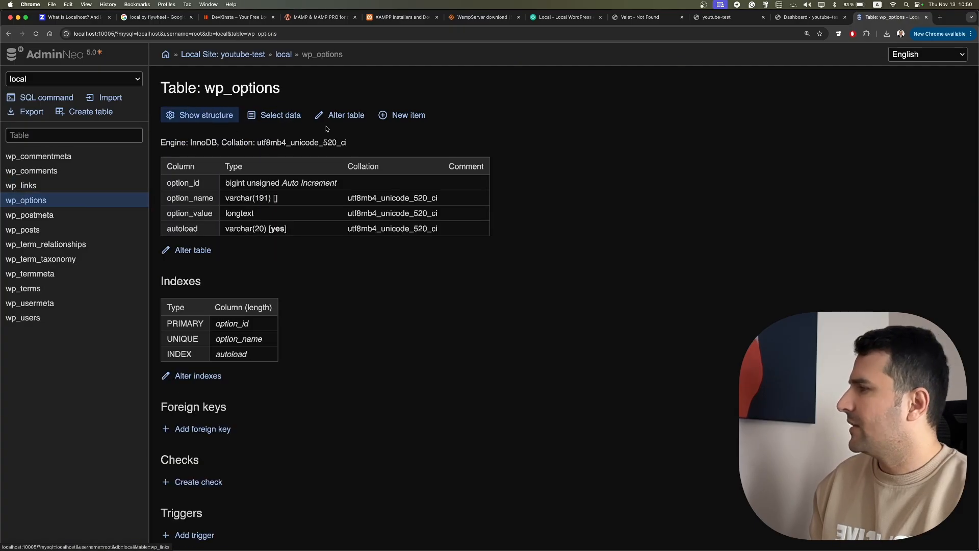
click(282, 115)
scroll(442, 348, down, 4)
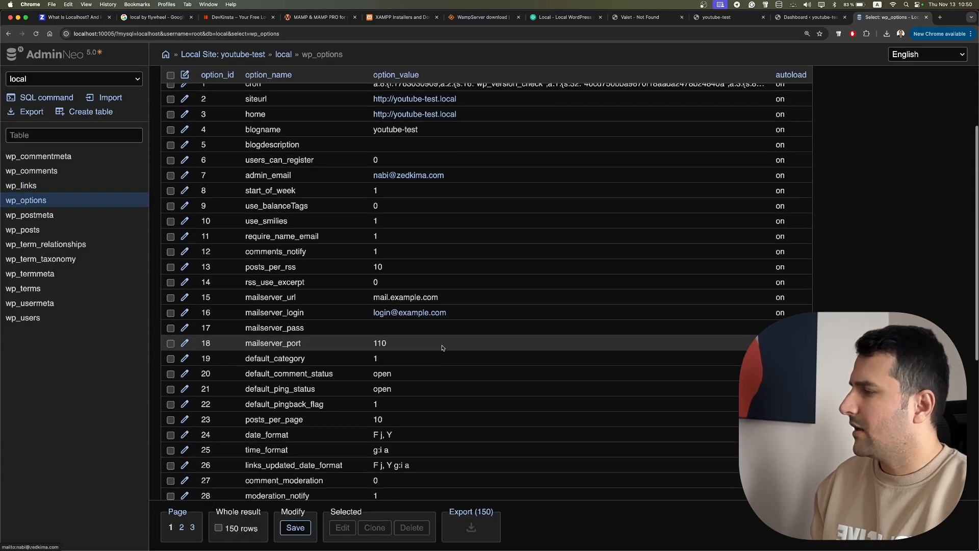
scroll(443, 348, down, 3)
scroll(442, 348, up, 5)
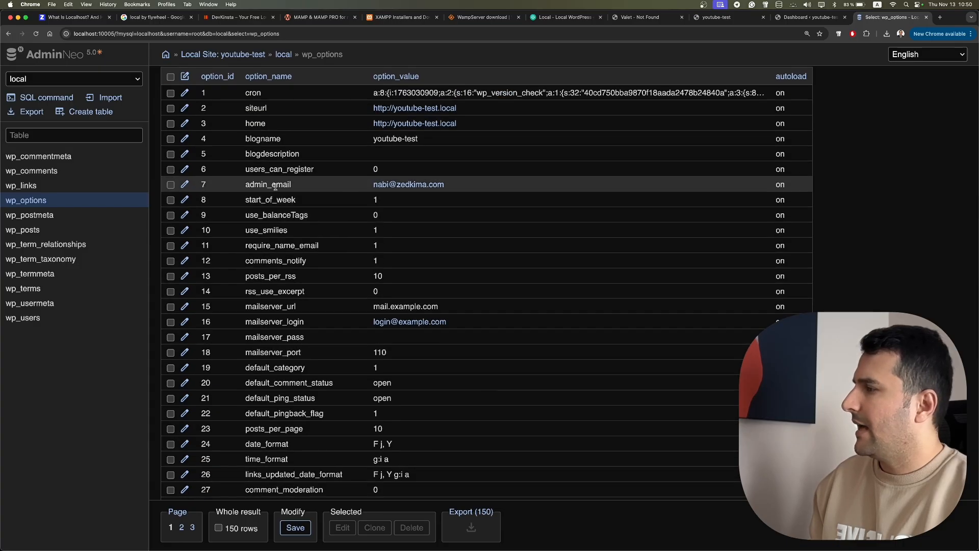
scroll(326, 246, down, 5)
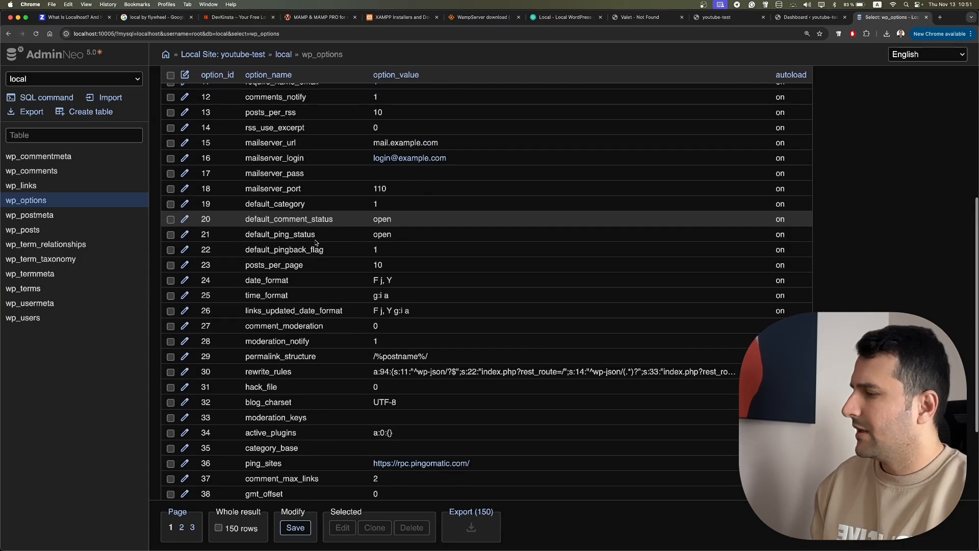
scroll(325, 246, down, 5)
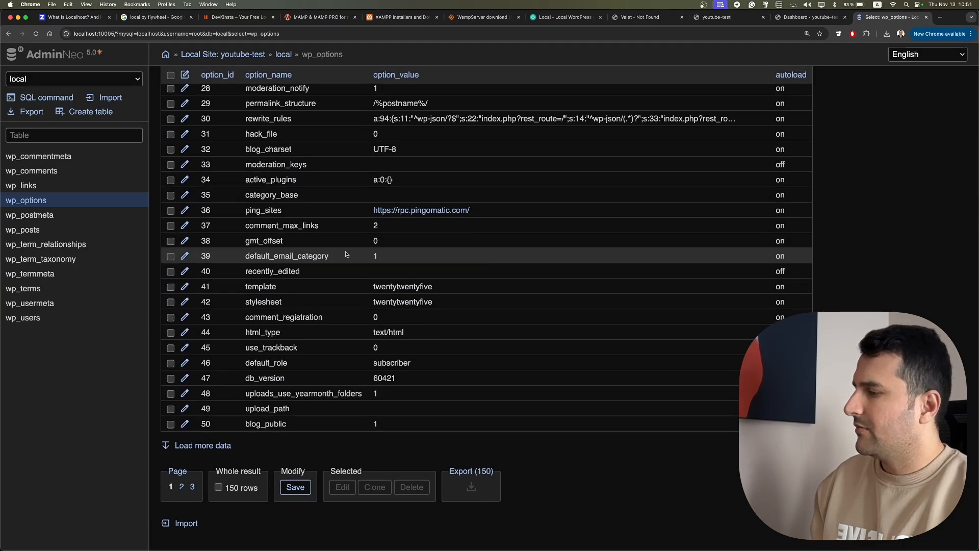
scroll(345, 254, up, 10)
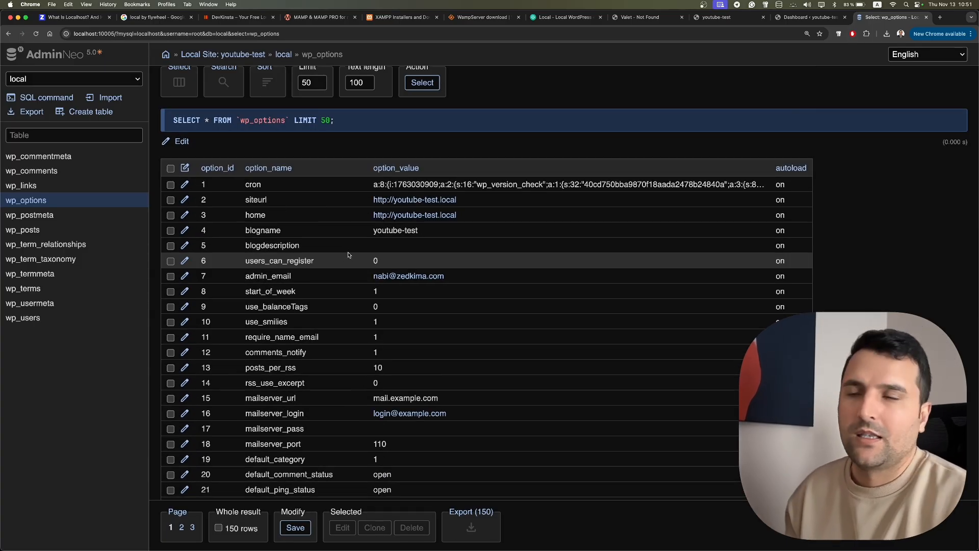
key(super+Tab)
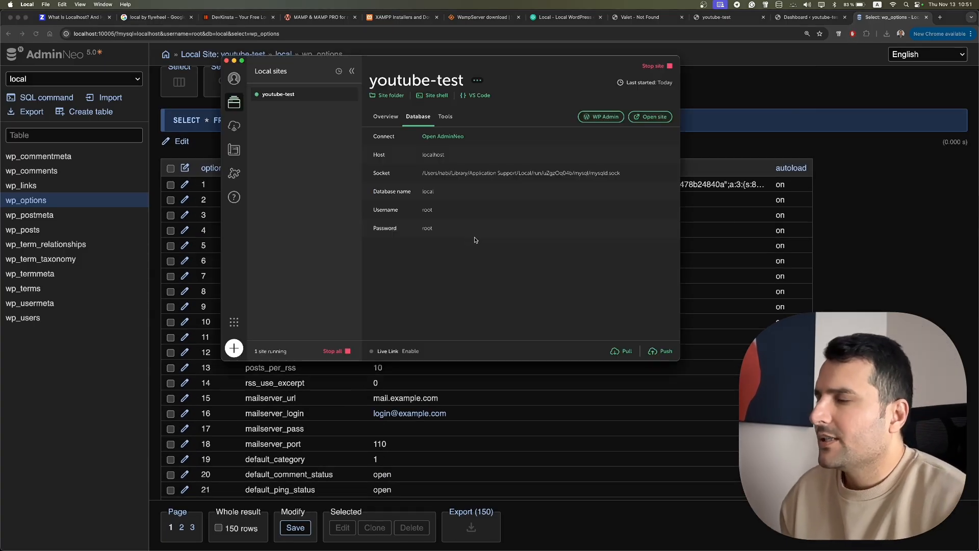
- Switch to the youtube-test WordPress Dashboard tab in Chrome
click(792, 21)
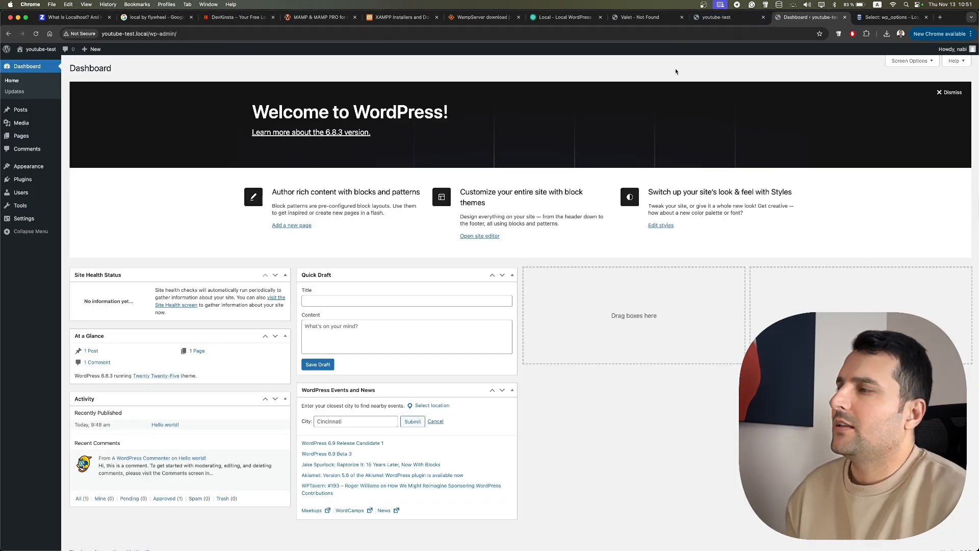